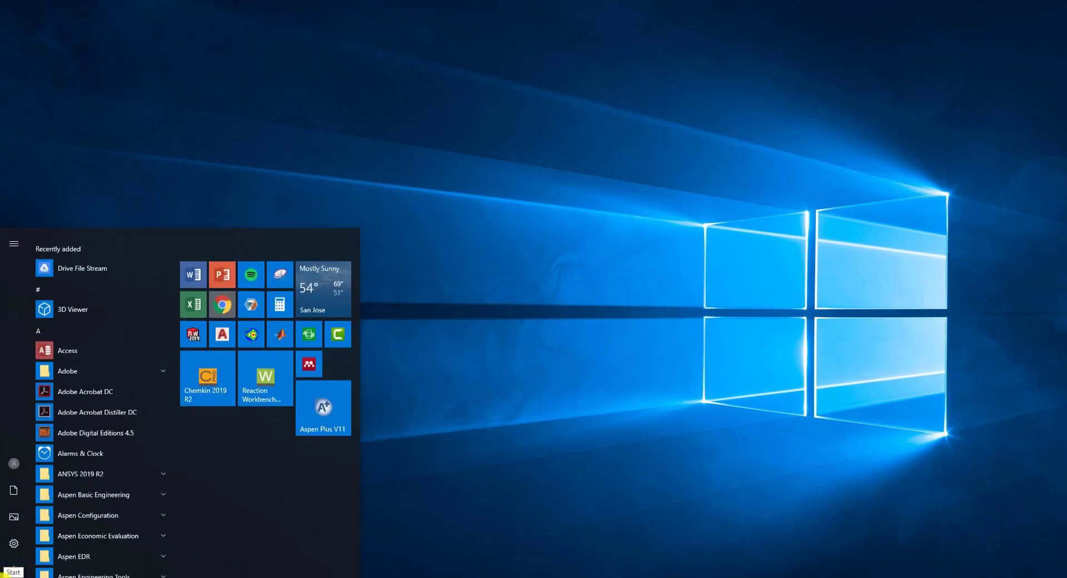
# Launch Aspen Plus V11 from its Start menu tile.
pyautogui.click(340, 414)
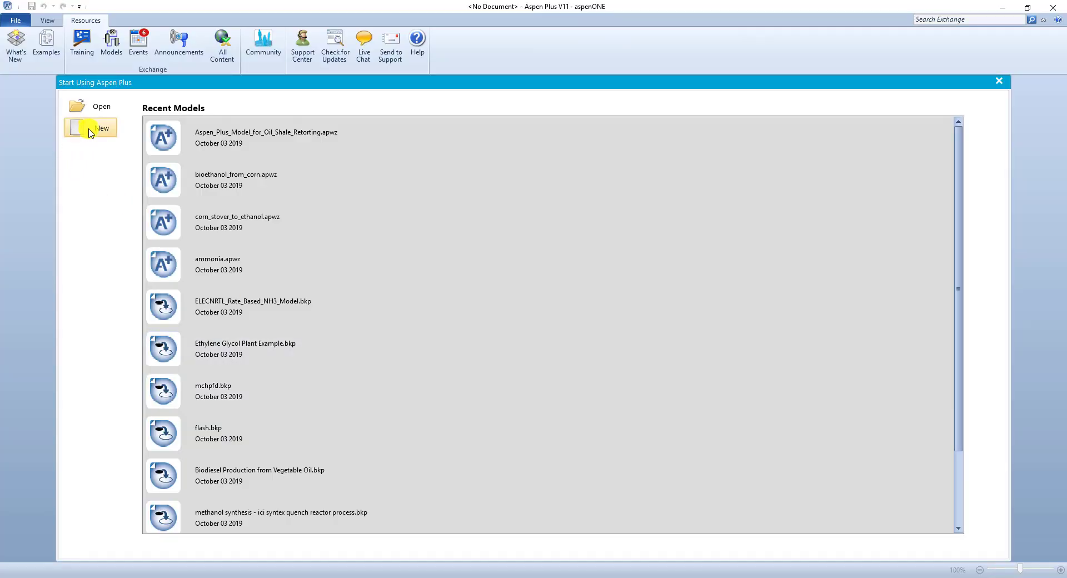
# Create a new Blank Simulation, then bring up the Li et al. batch distillation PDF for reference.
pyautogui.click(90, 132)
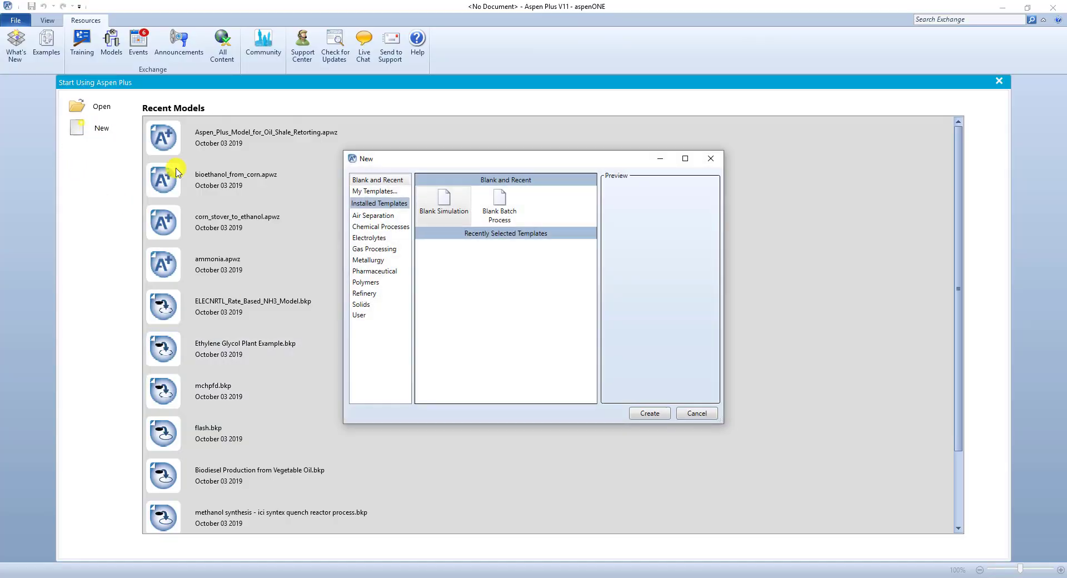
pyautogui.click(439, 209)
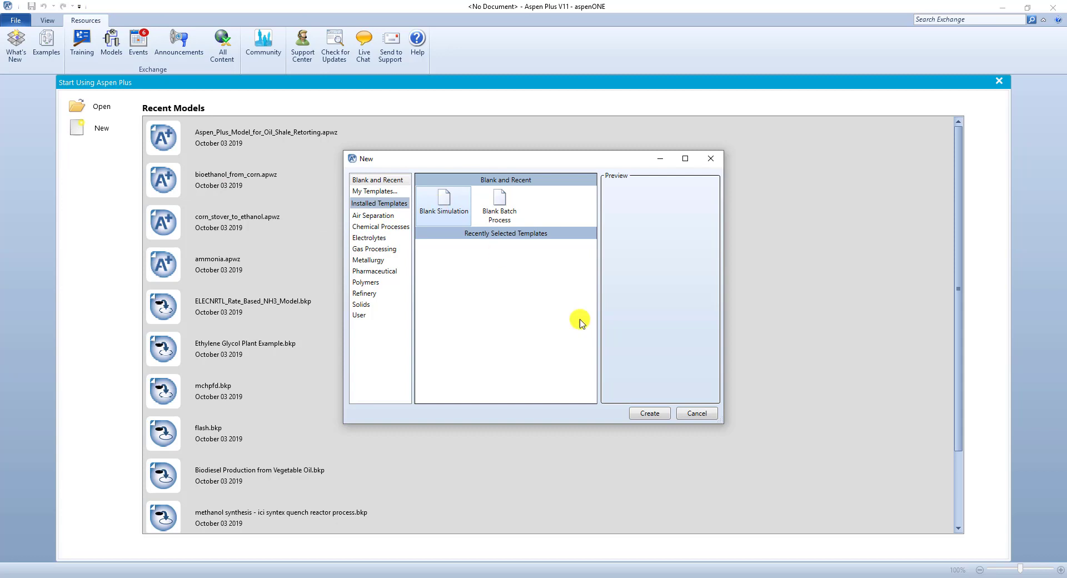
pyautogui.click(648, 413)
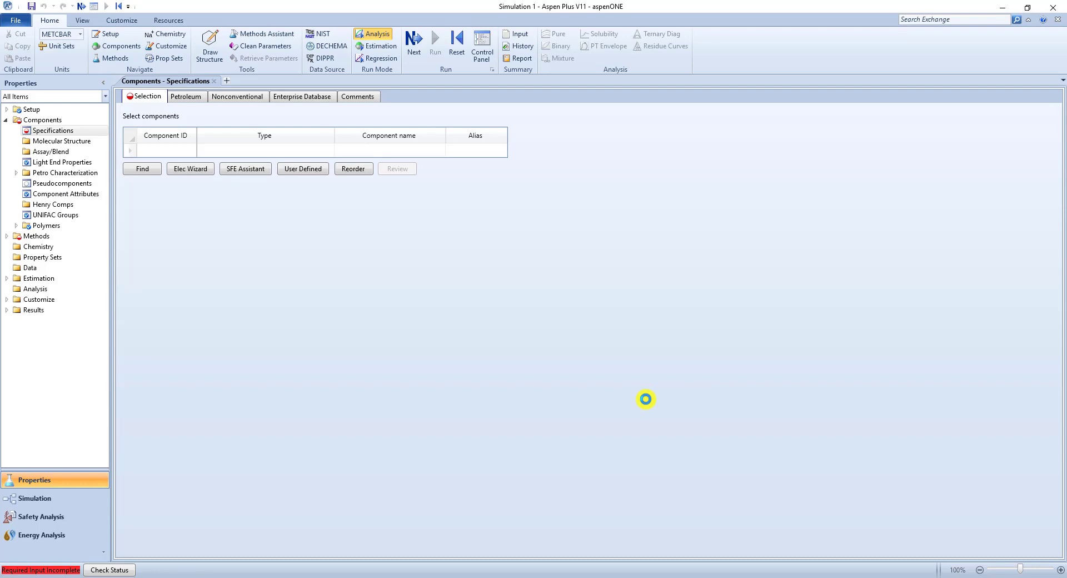
pyautogui.click(201, 577)
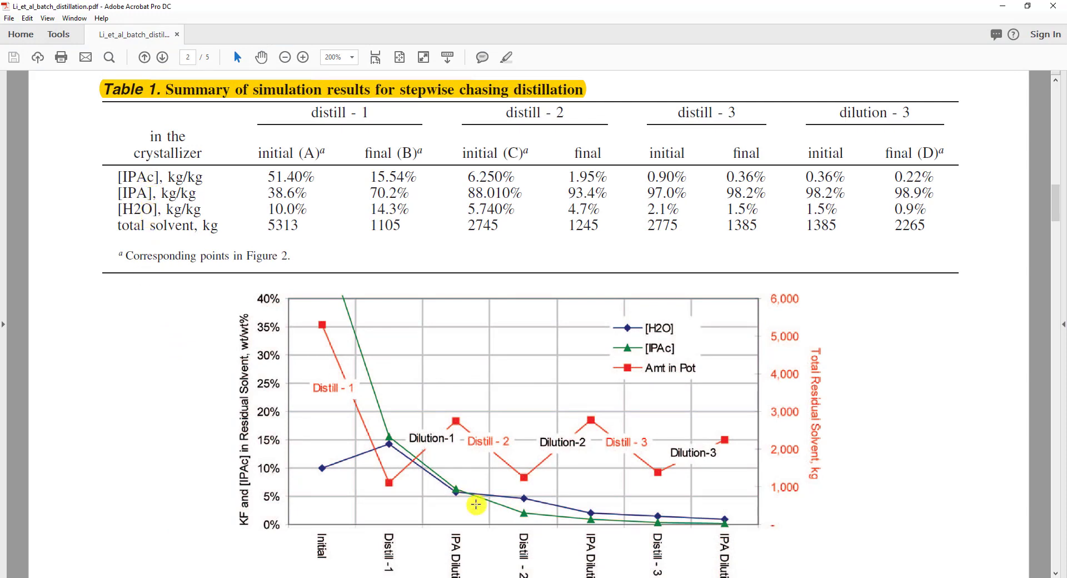
# Enter WATER as the first component ID.
pyautogui.click(459, 542)
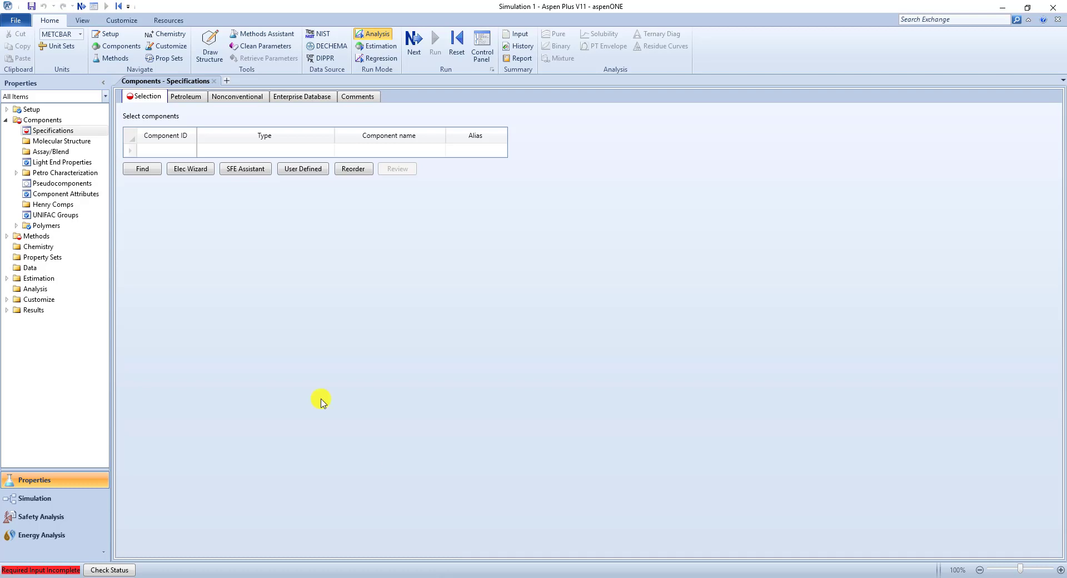
pyautogui.click(162, 152)
pyautogui.write('WAT')
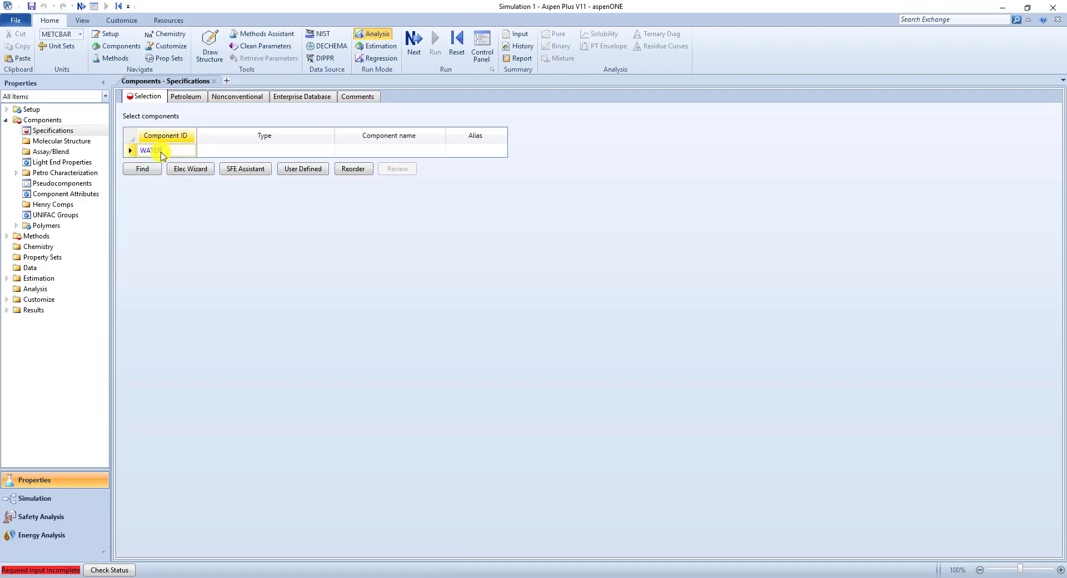
pyautogui.write('ER')
pyautogui.press('Return')
pyautogui.click(158, 164)
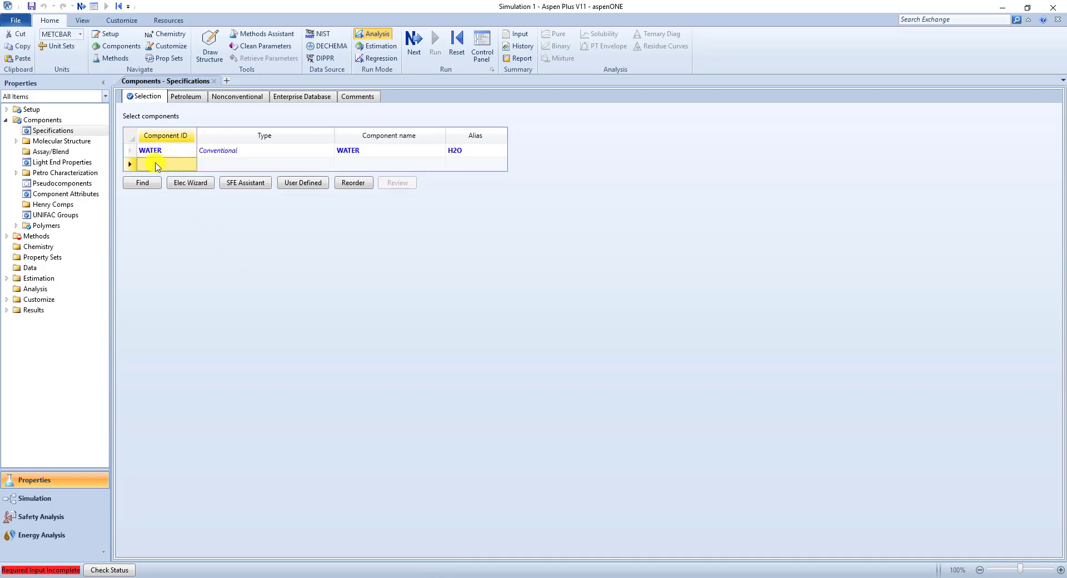
# Search for isopropyl compounds and add ISOPROPYL-ACETATE and ISOPROPYL-ALCOHOL to the list.
pyautogui.click(157, 182)
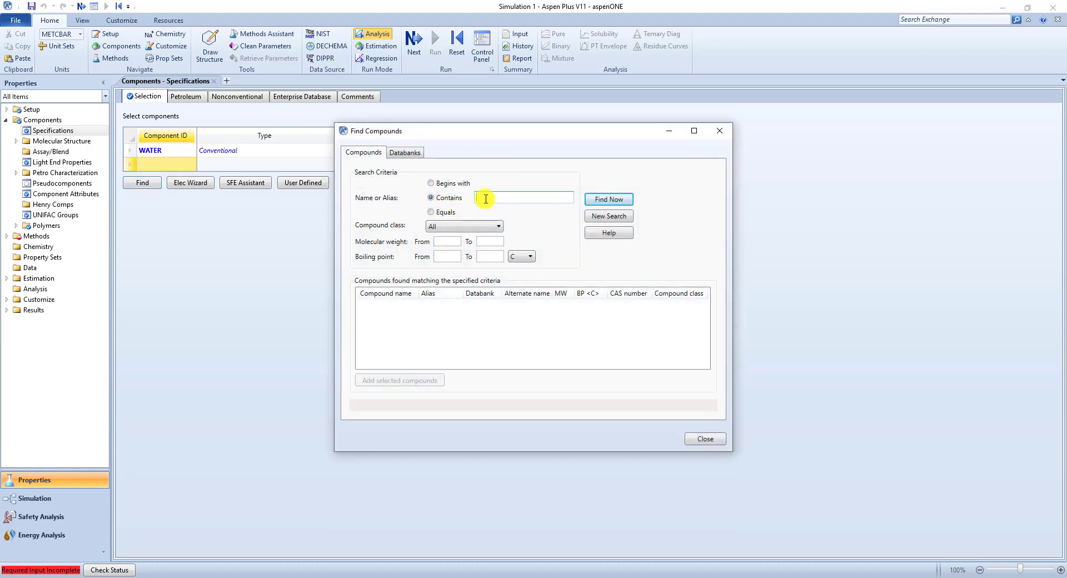
pyautogui.write('isp')
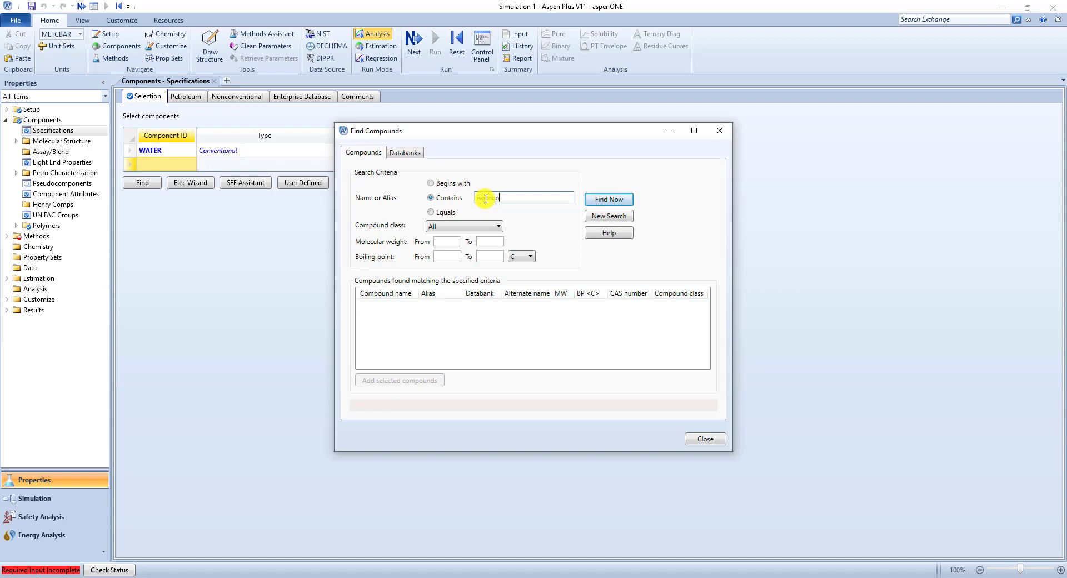
pyautogui.press('Return')
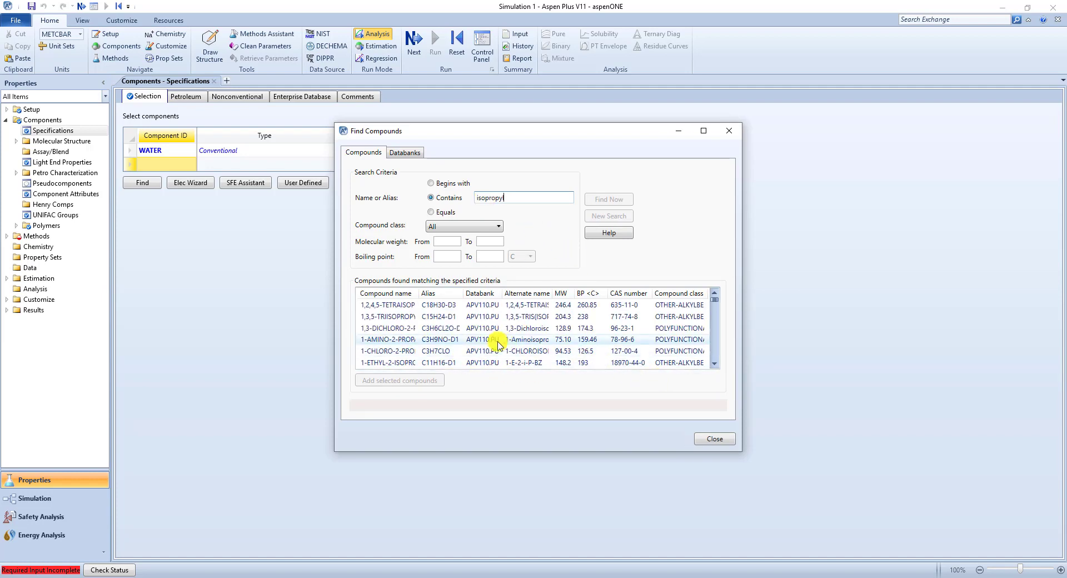
pyautogui.scroll(-8, 426, 338)
pyautogui.scroll(-1, 427, 338)
pyautogui.scroll(-1, 426, 338)
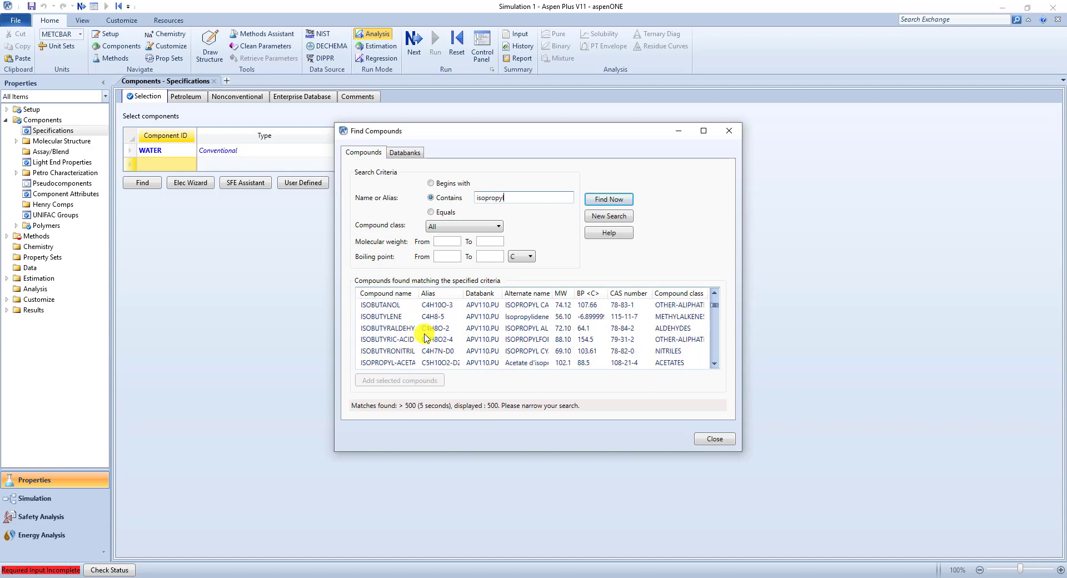
pyautogui.moveTo(419, 293); pyautogui.dragTo(468, 315)
pyautogui.doubleClick(413, 363)
pyautogui.click(412, 362)
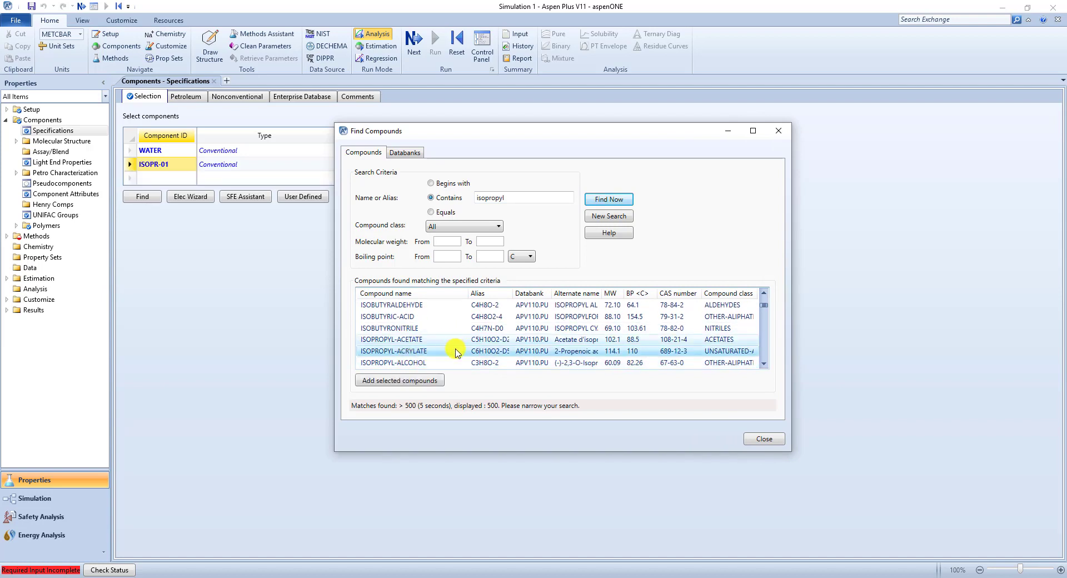
pyautogui.doubleClick(413, 363)
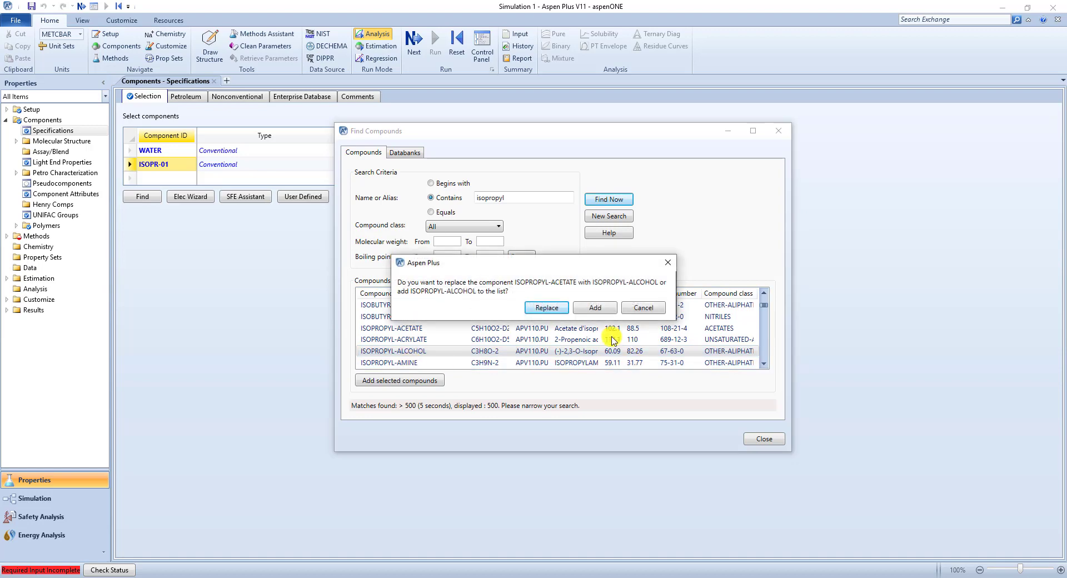
pyautogui.click(587, 309)
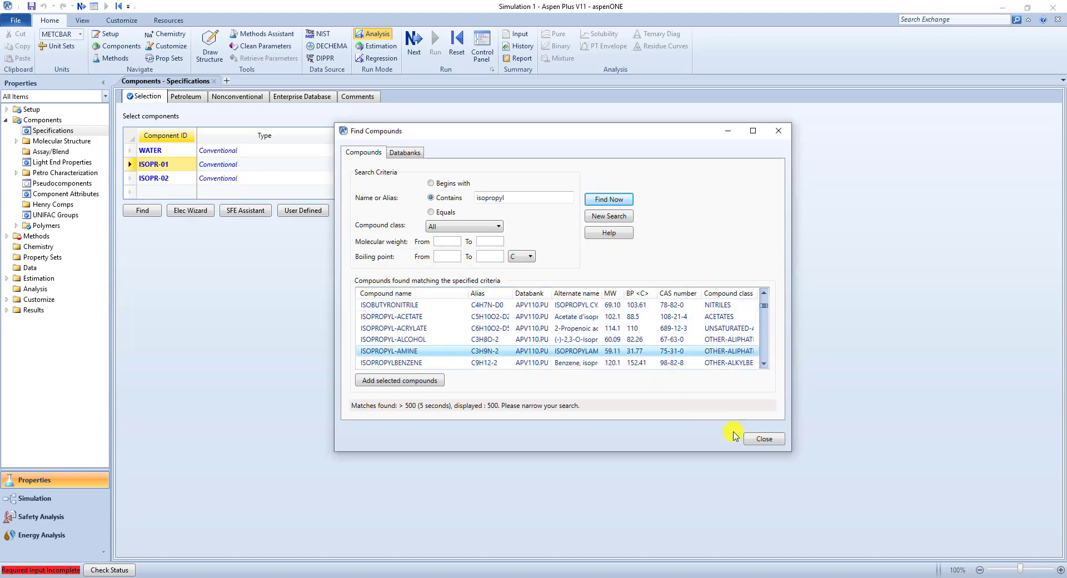
pyautogui.click(760, 439)
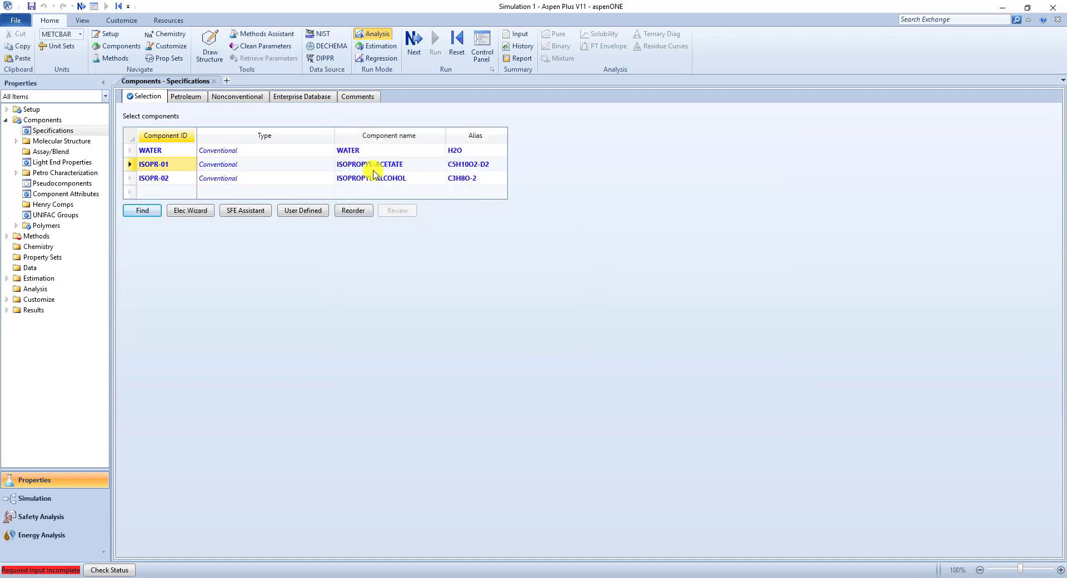
# Rename component ISOPR-01 to IPAC and ISOPR-02 to IPA.
pyautogui.click(167, 166)
pyautogui.write('IPAC')
pyautogui.press('Return')
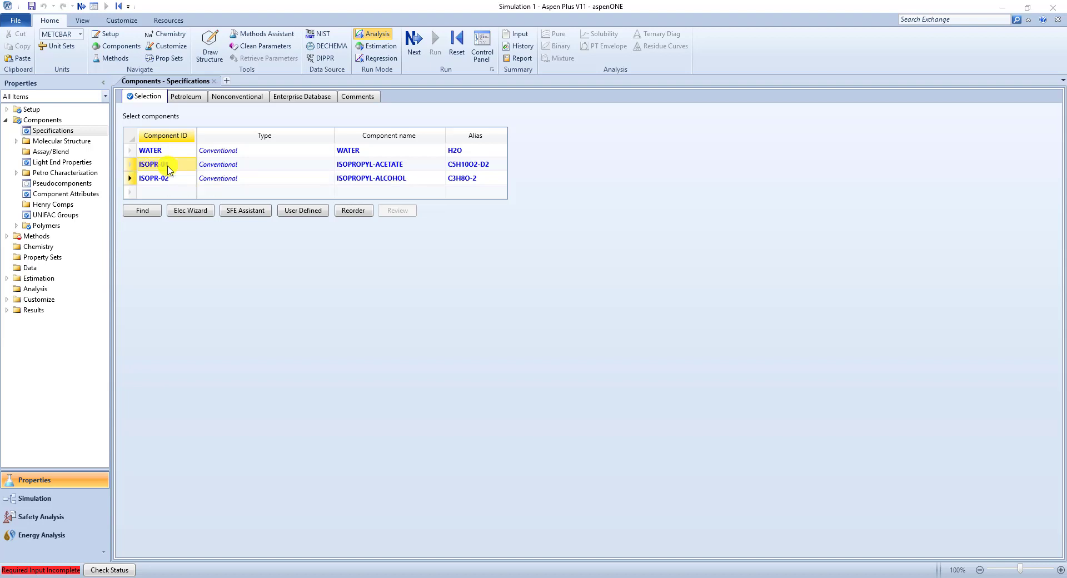
pyautogui.click(461, 306)
pyautogui.click(158, 180)
pyautogui.write('IP')
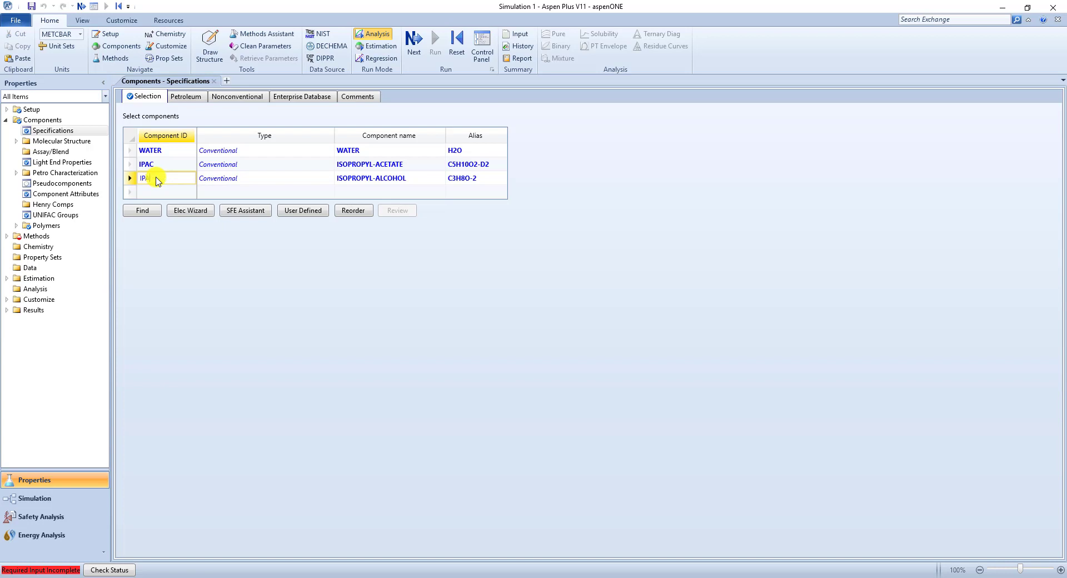
pyautogui.write('A')
pyautogui.press('Return')
pyautogui.click(469, 305)
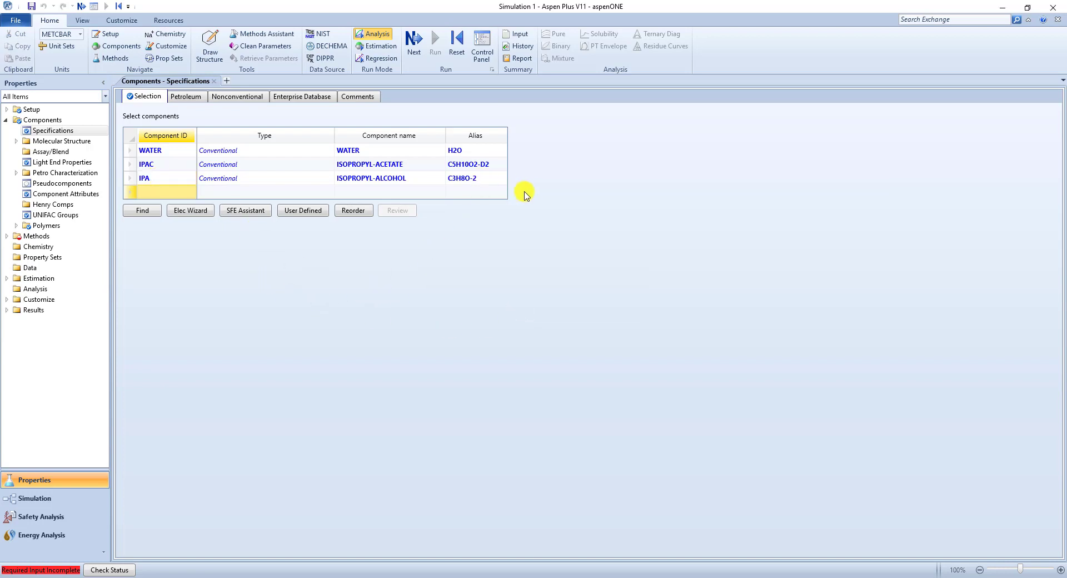
# Choose NRTL-RK as the method name on the Methods Specifications form.
pyautogui.click(422, 55)
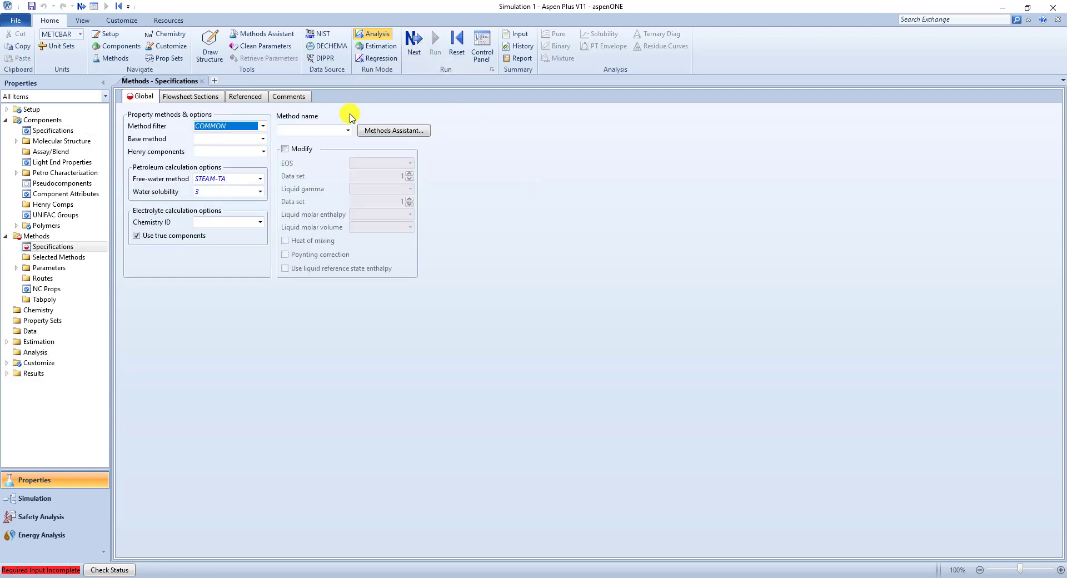
pyautogui.click(347, 130)
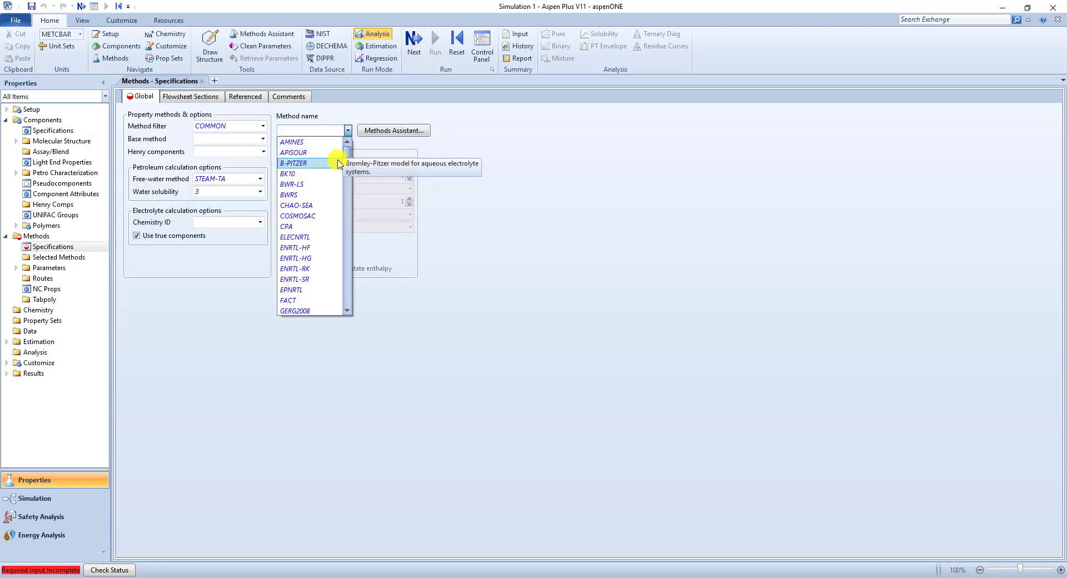
pyautogui.moveTo(345, 159); pyautogui.dragTo(345, 193)
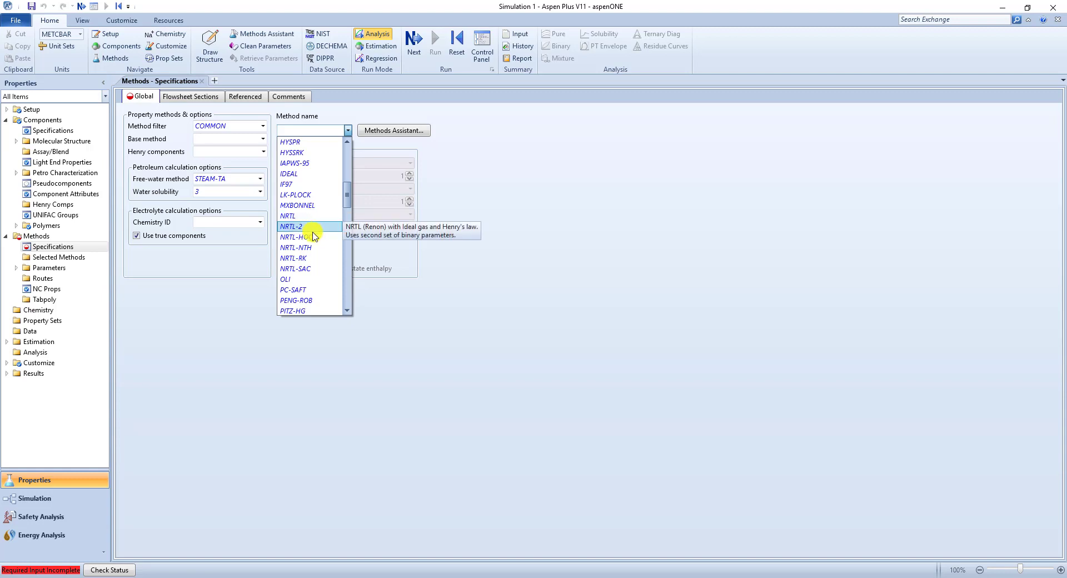
pyautogui.click(312, 258)
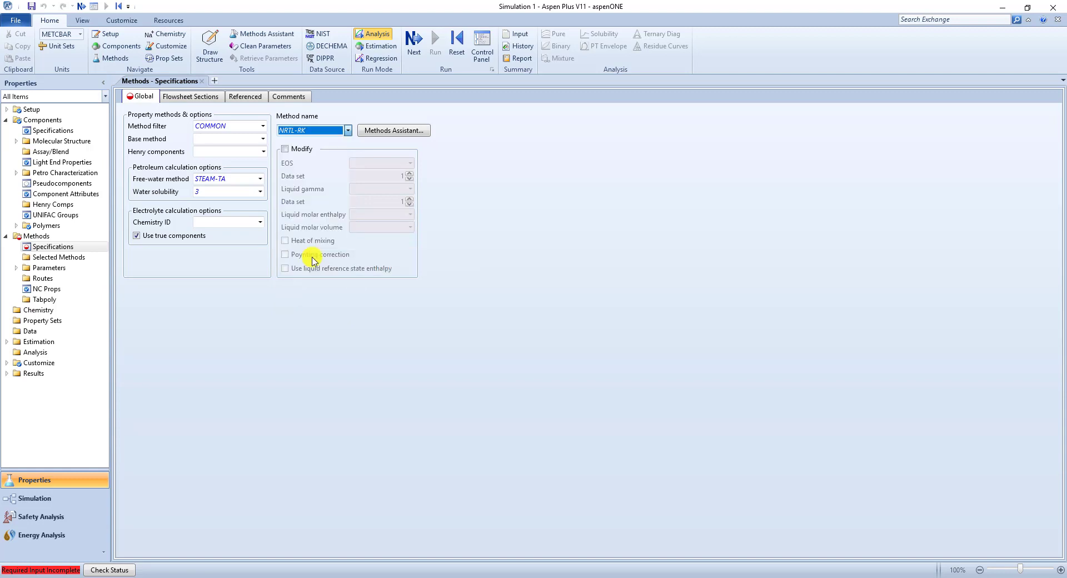
pyautogui.click(348, 131)
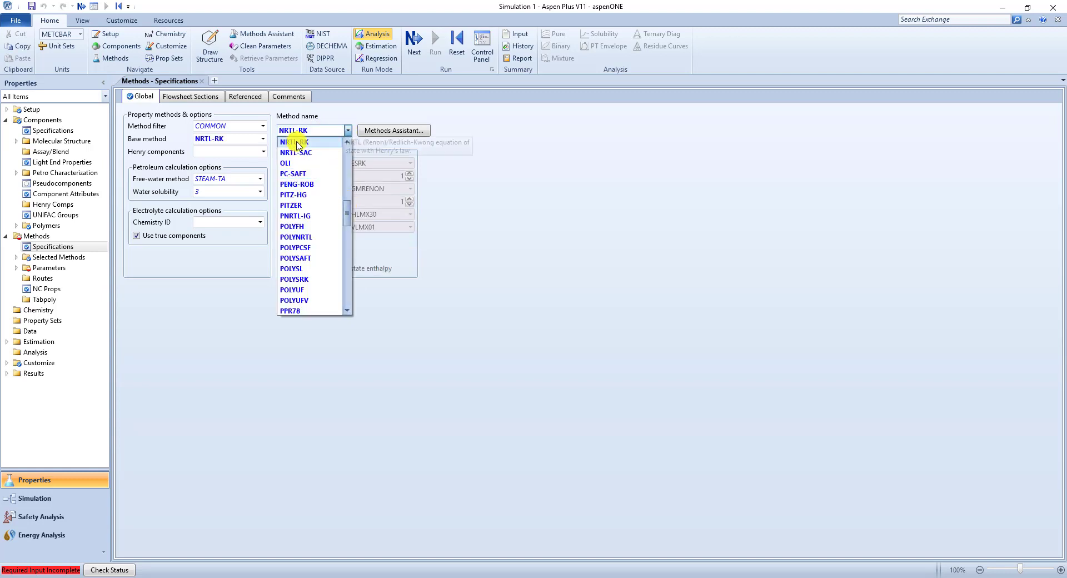
pyautogui.click(521, 164)
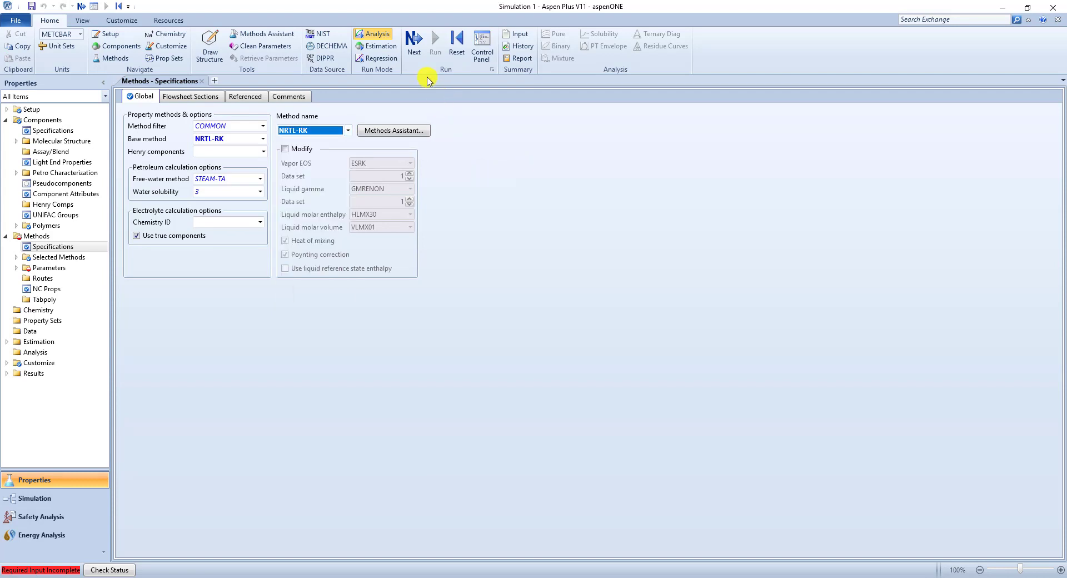
# Accept the NRTL-1 binary parameters and run the property analysis.
pyautogui.click(416, 41)
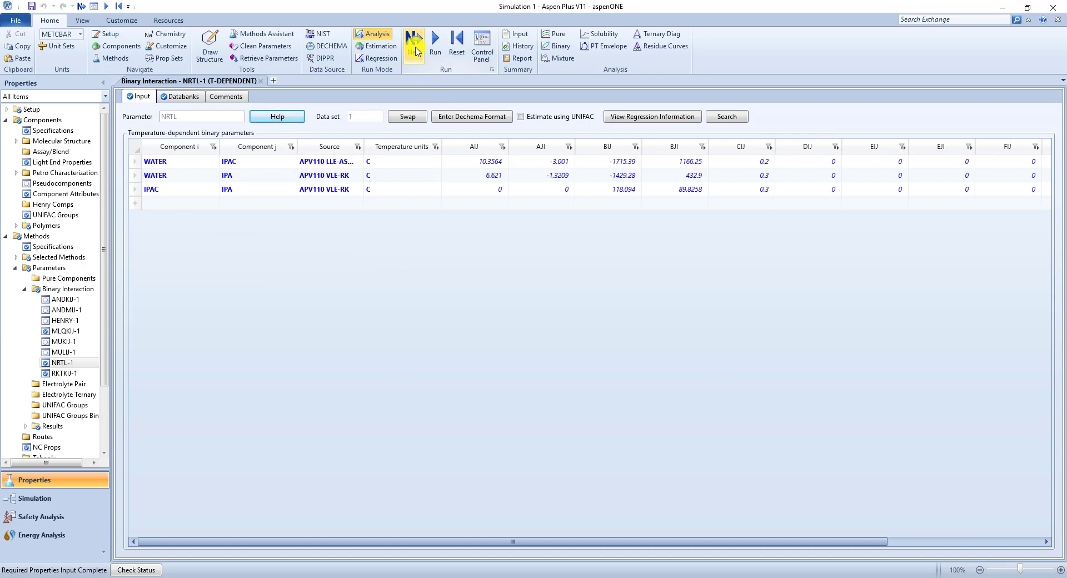
pyautogui.click(416, 50)
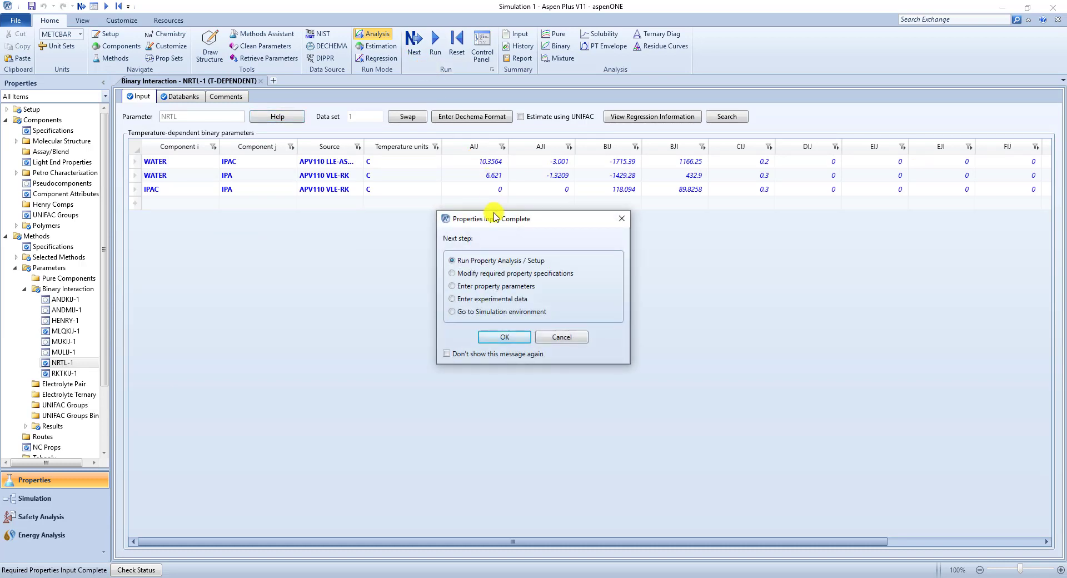
pyautogui.click(501, 337)
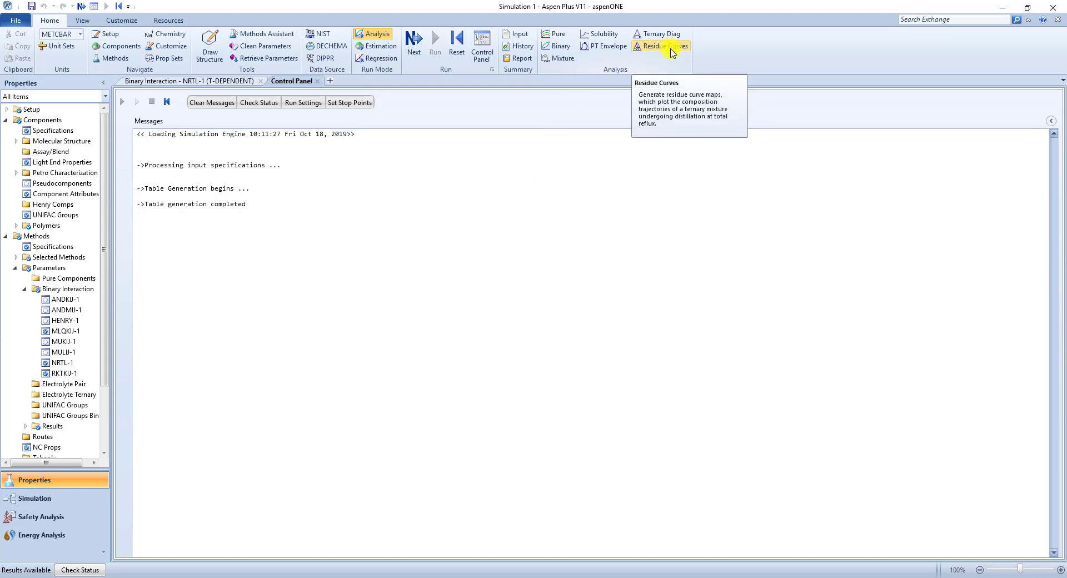
# Start a residue curve map from the Home ribbon's Analysis group.
pyautogui.click(673, 52)
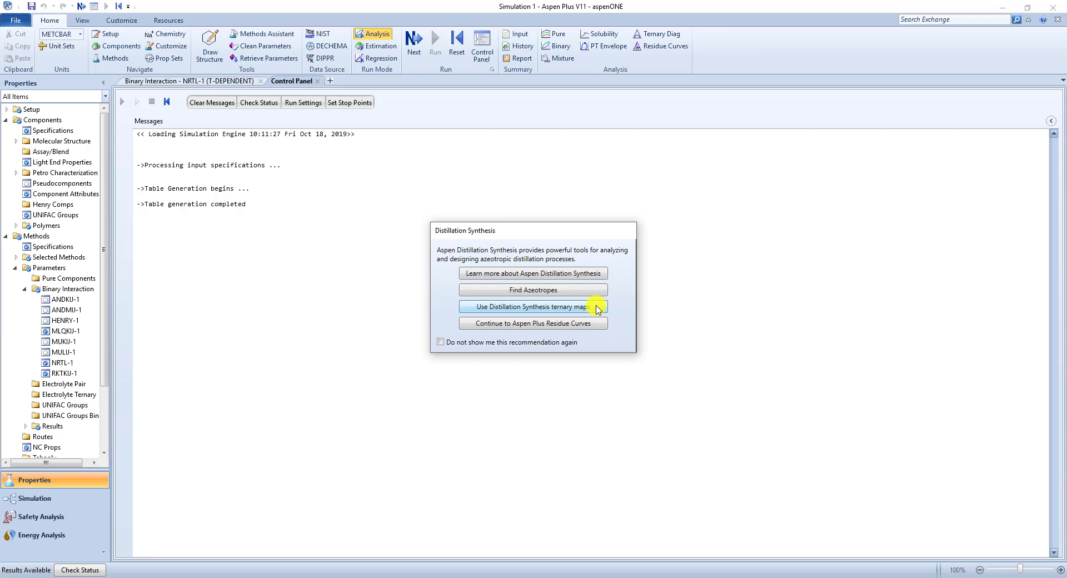
# Use Distillation Synthesis and set its pressure to 100 in MMHG-TORR units.
pyautogui.click(597, 308)
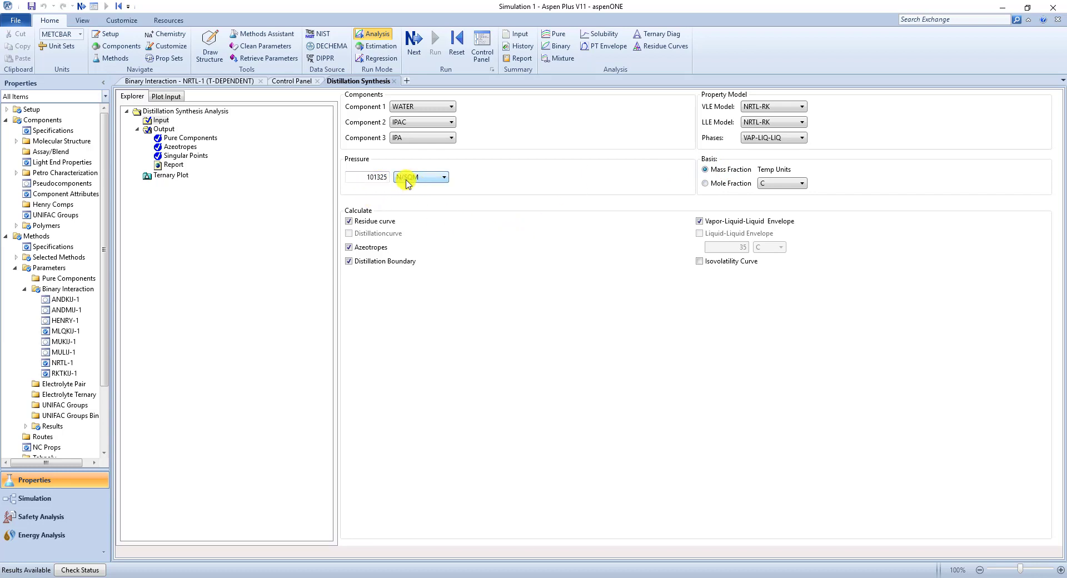
pyautogui.click(409, 176)
pyautogui.click(428, 242)
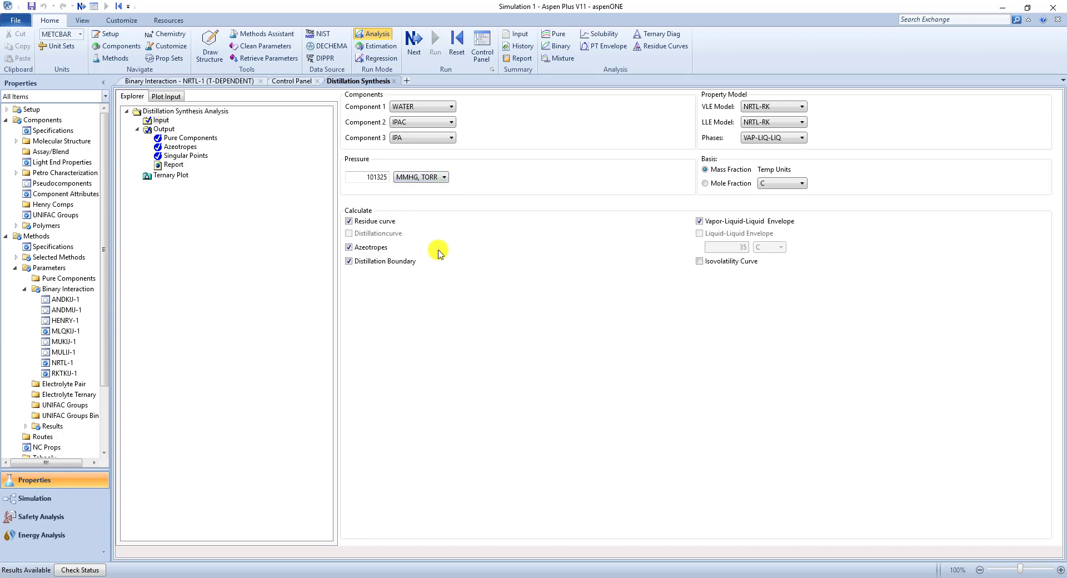
pyautogui.doubleClick(353, 175)
pyautogui.write('100')
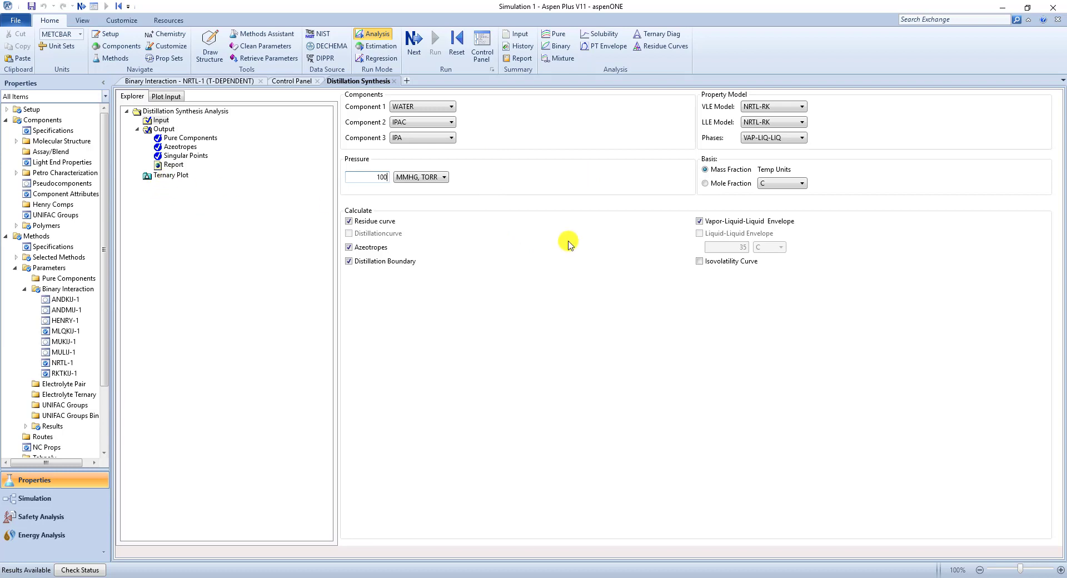
# Open the Ternary Plot and switch it to equilateral triangle coordinates.
pyautogui.doubleClick(177, 176)
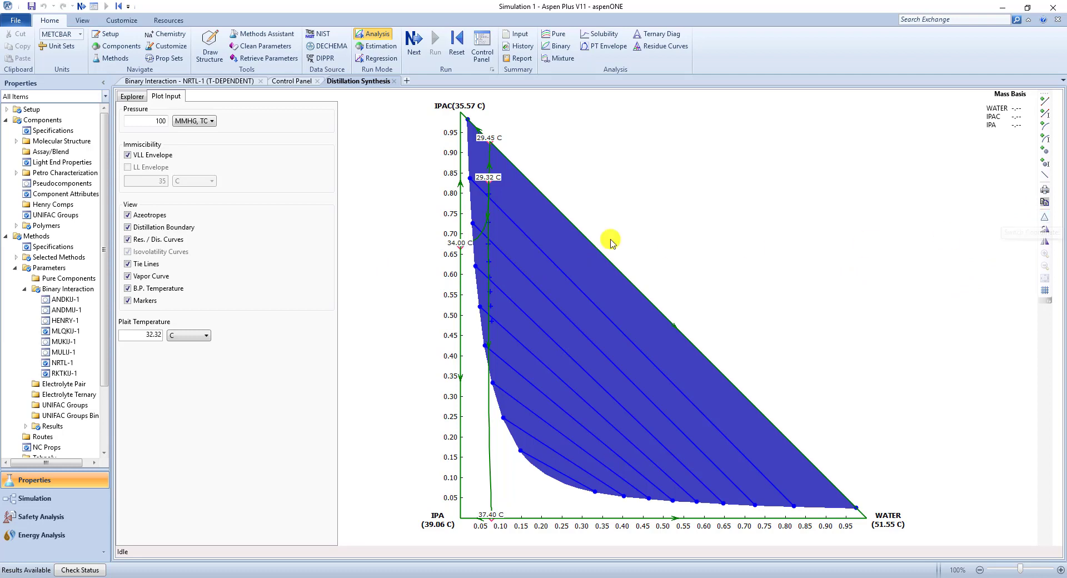
pyautogui.click(1041, 219)
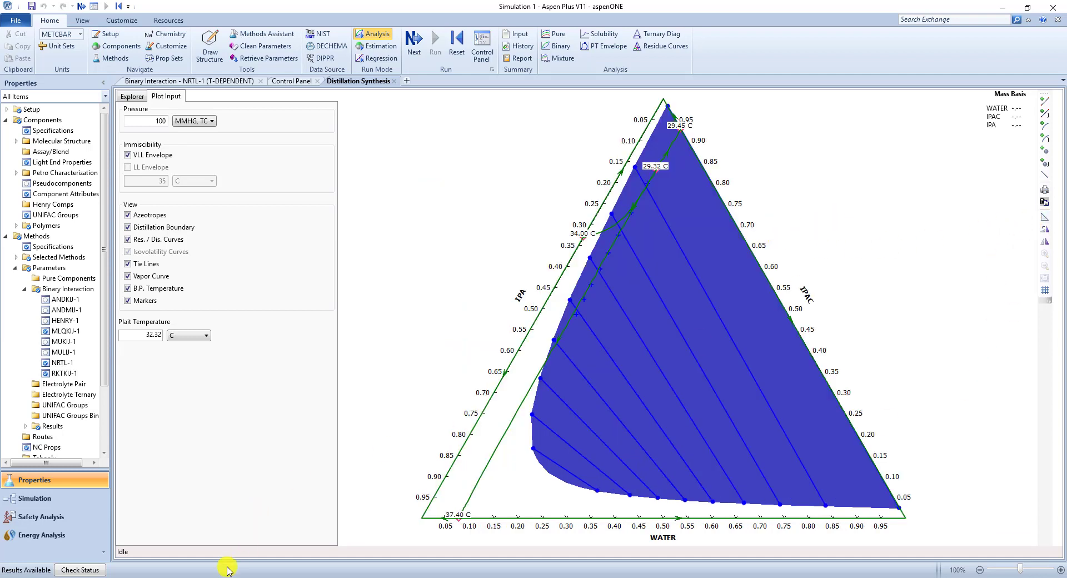
pyautogui.hotkey('alt', 'Tab')
pyautogui.scroll(-10, 172, 424)
pyautogui.scroll(-10, 175, 412)
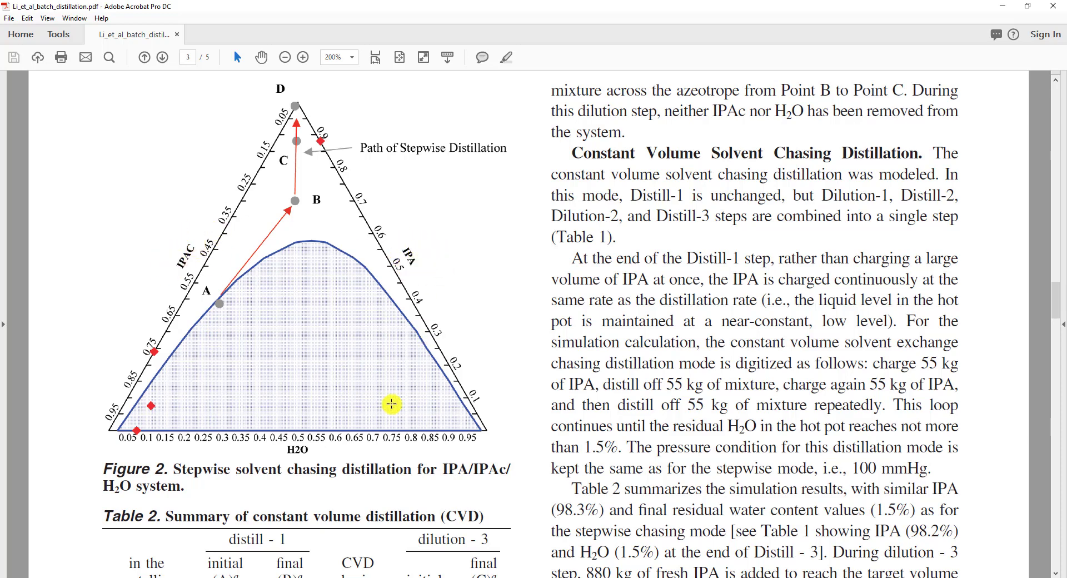
pyautogui.hotkey('alt', 'Tab')
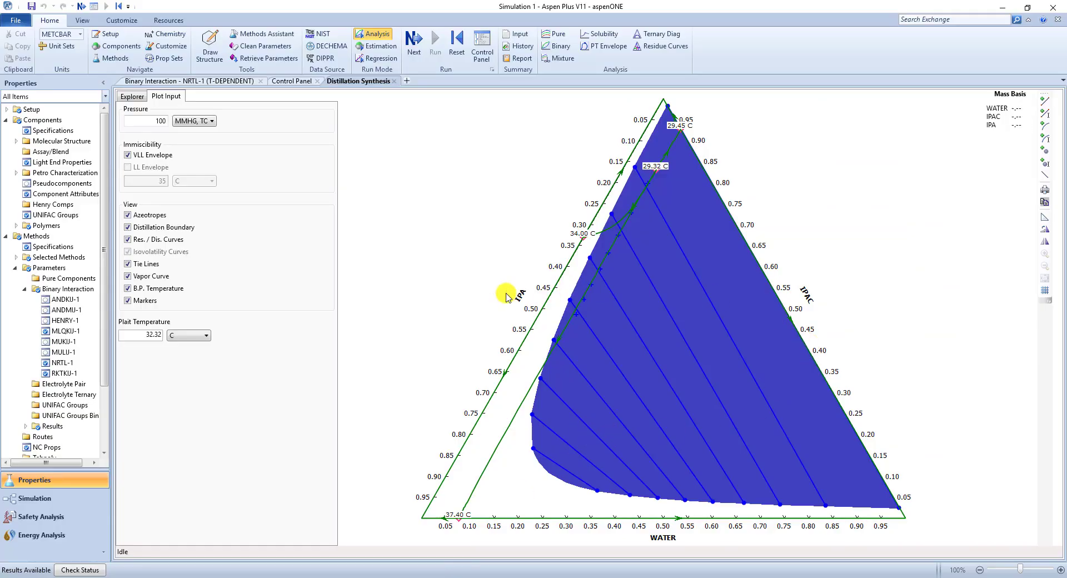
# Rotate the ternary plot until WATER is at the bottom, comparing against the paper's Figure 2.
pyautogui.click(1050, 232)
pyautogui.click(1049, 232)
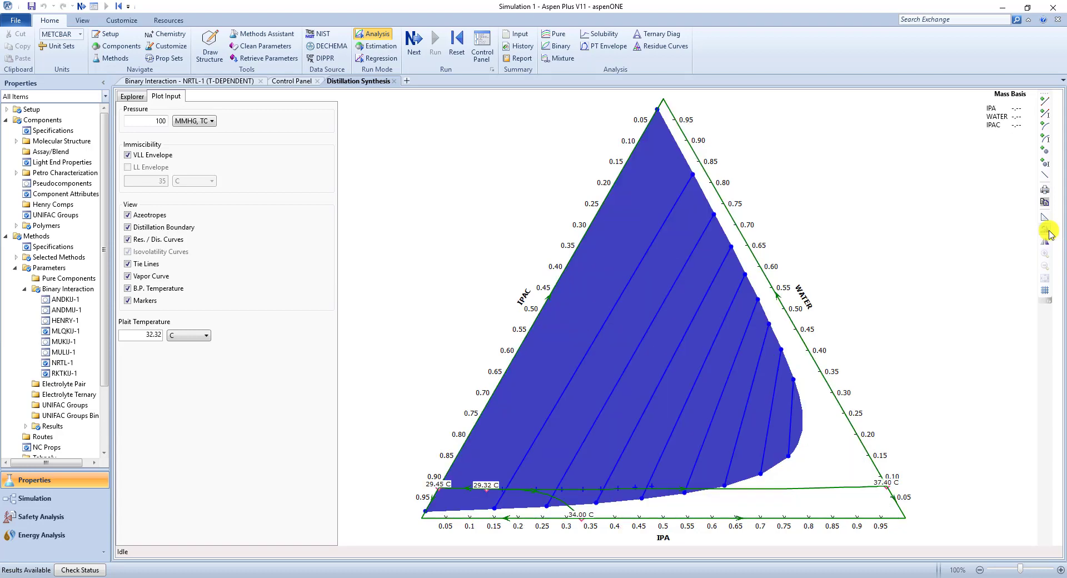
pyautogui.click(1050, 232)
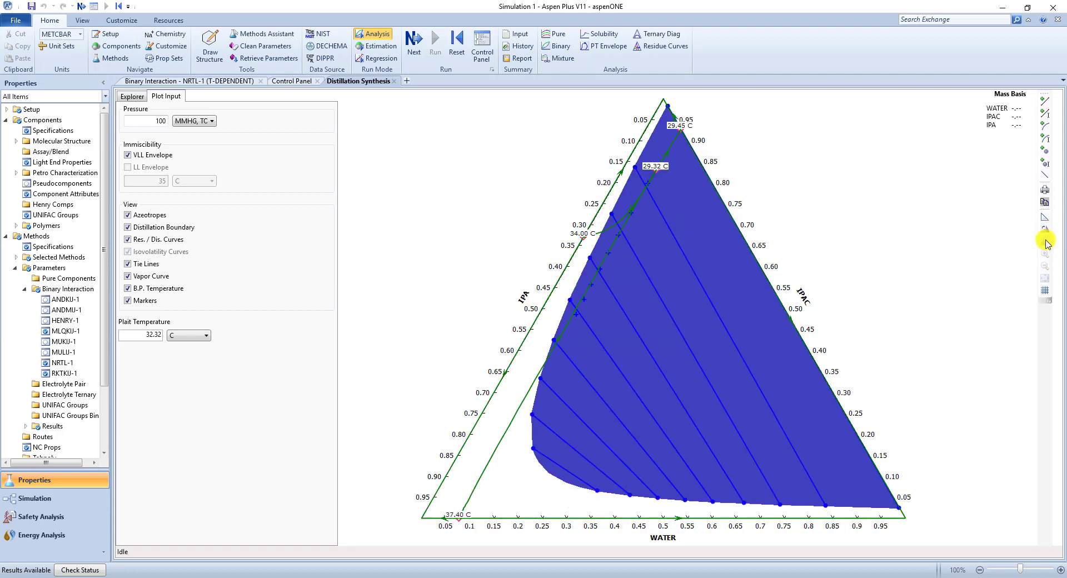
pyautogui.click(1048, 243)
pyautogui.click(1047, 233)
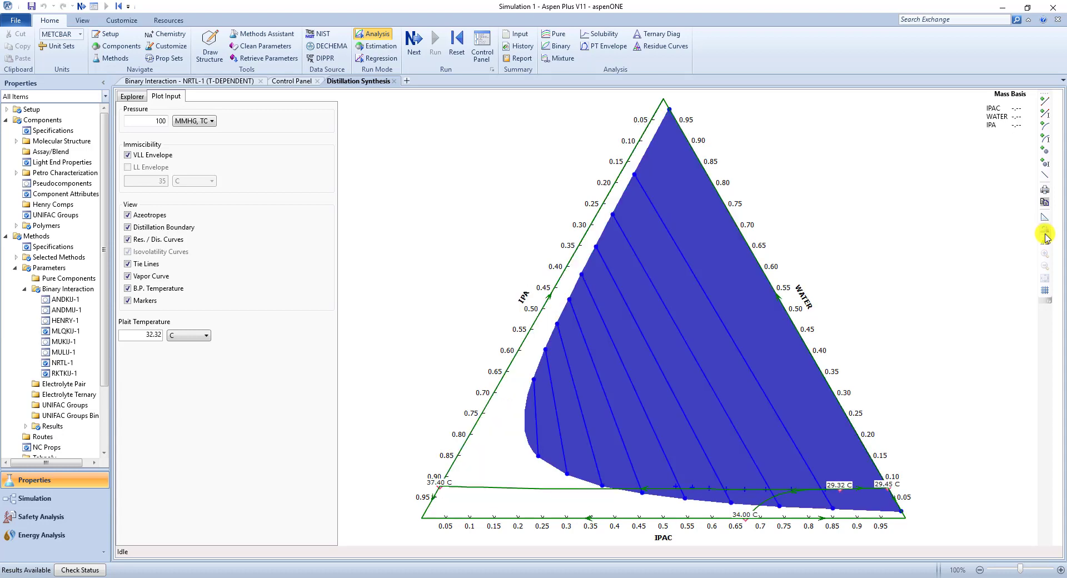
pyautogui.click(1047, 233)
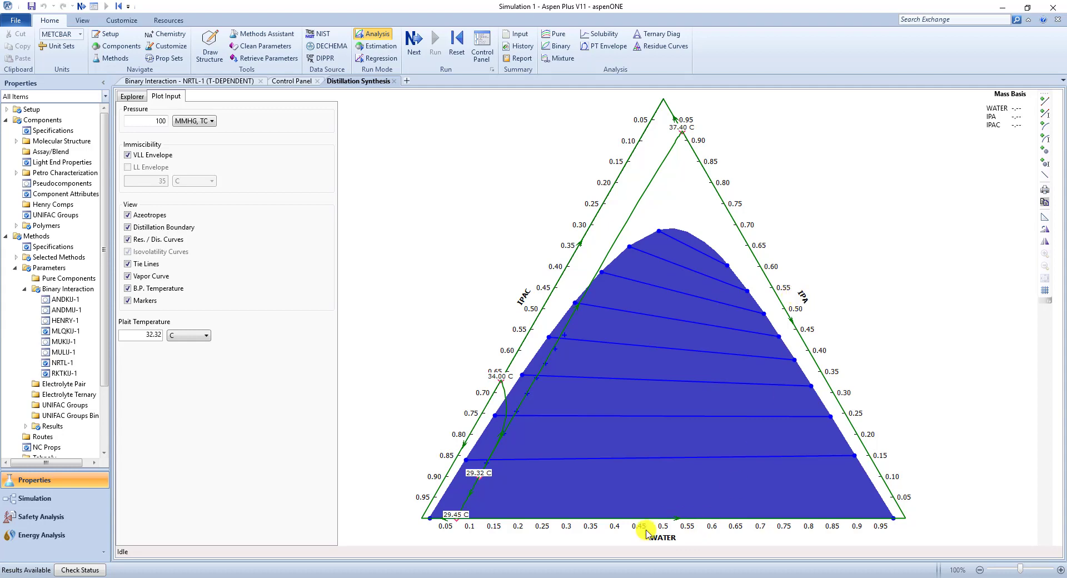
pyautogui.hotkey('alt', 'Tab')
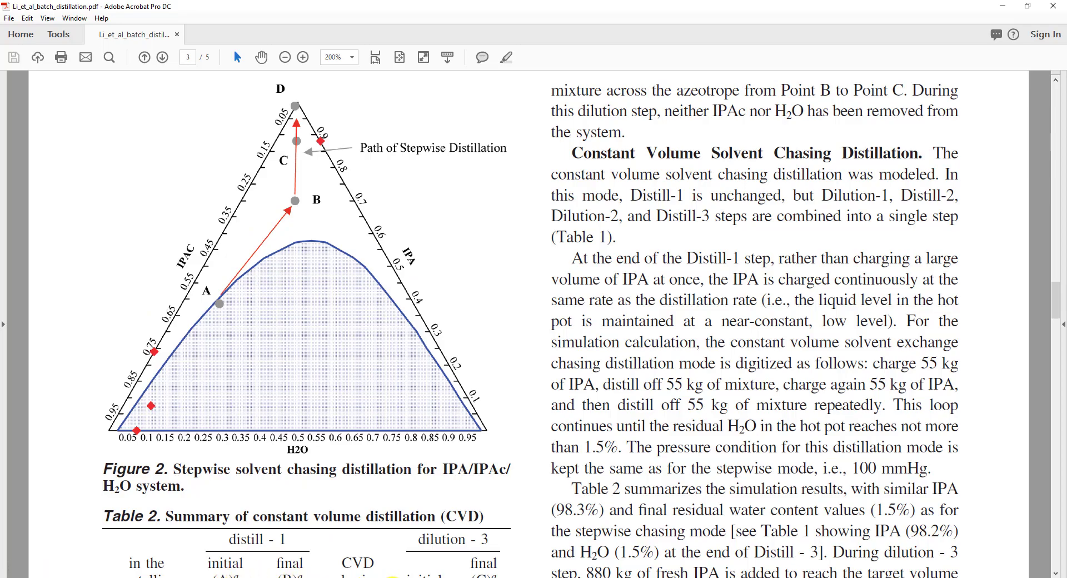
pyautogui.hotkey('alt', 'Tab')
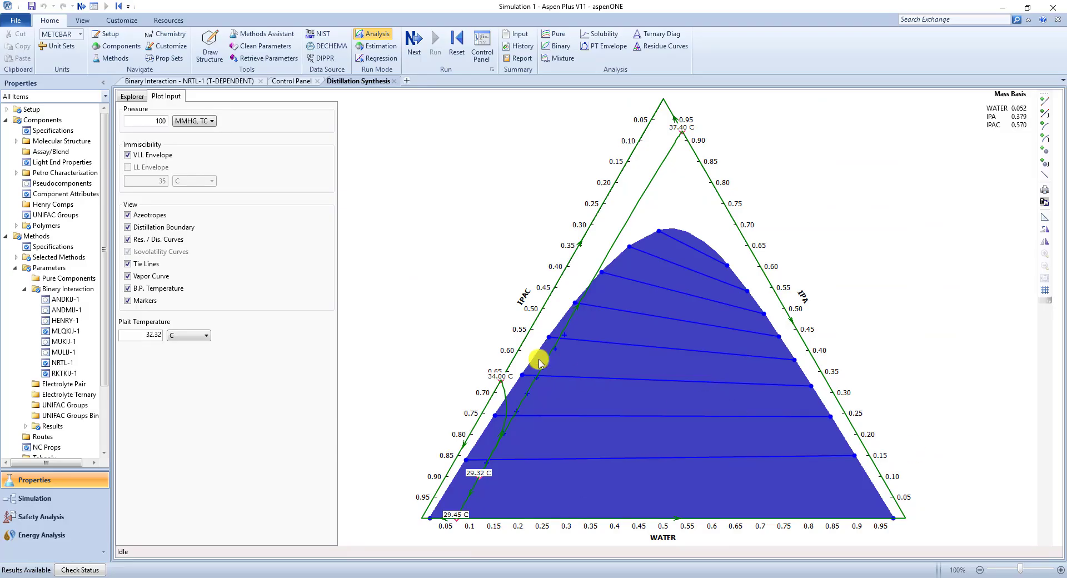
pyautogui.click(128, 301)
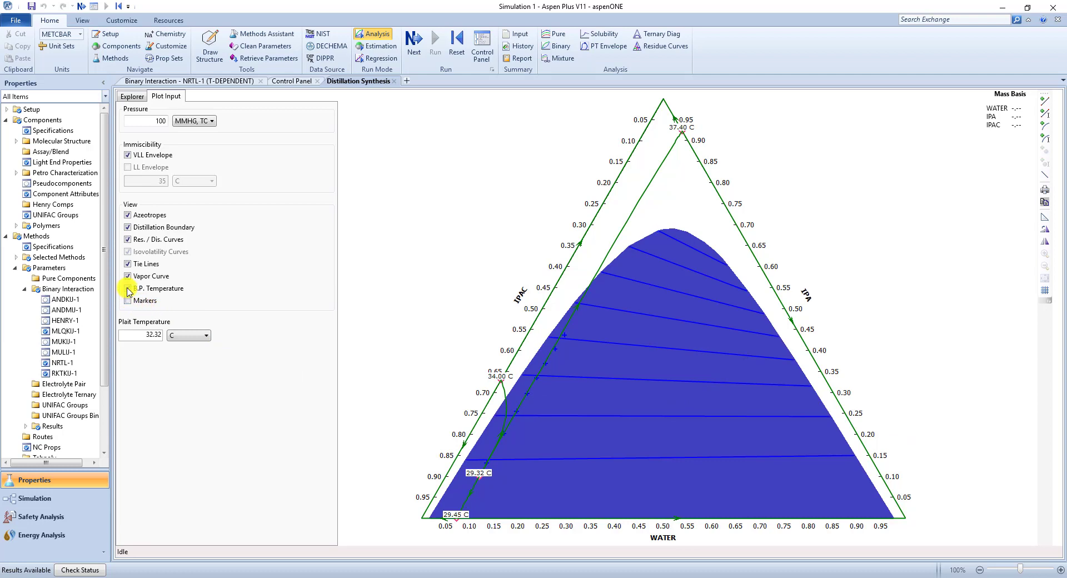
pyautogui.click(127, 289)
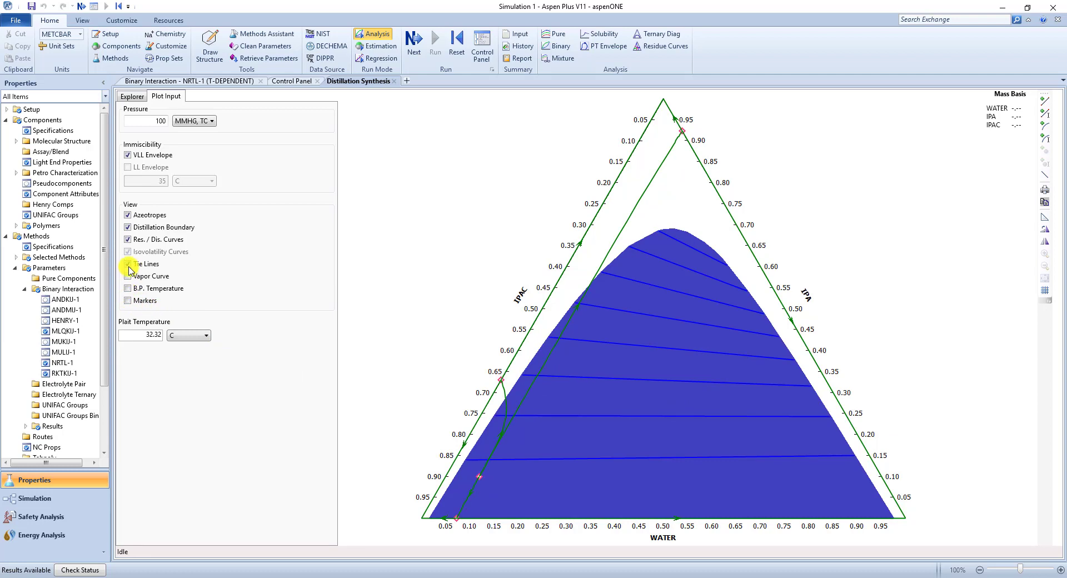
pyautogui.click(128, 264)
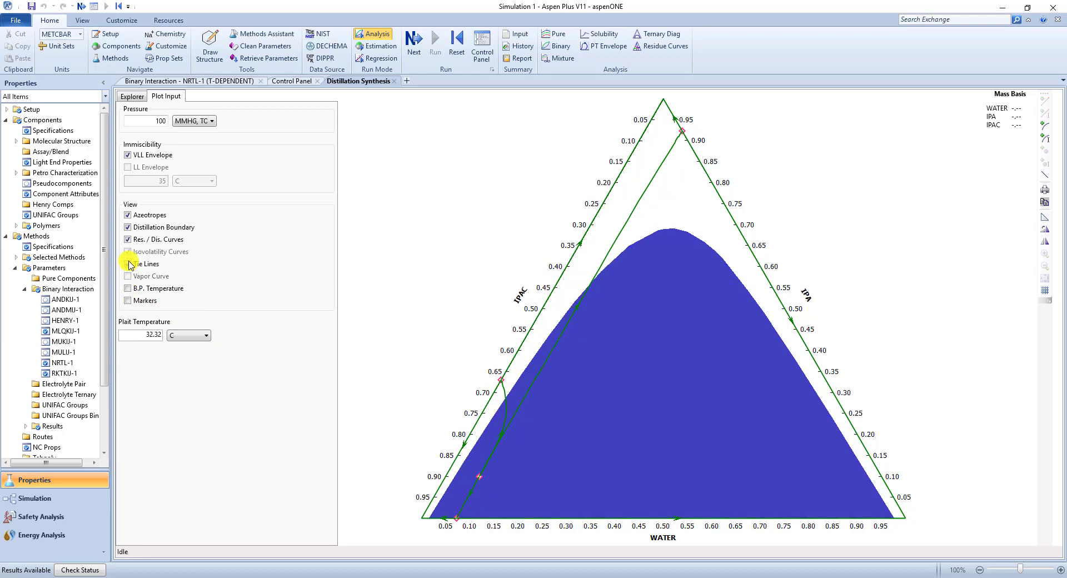
pyautogui.click(128, 227)
pyautogui.click(128, 215)
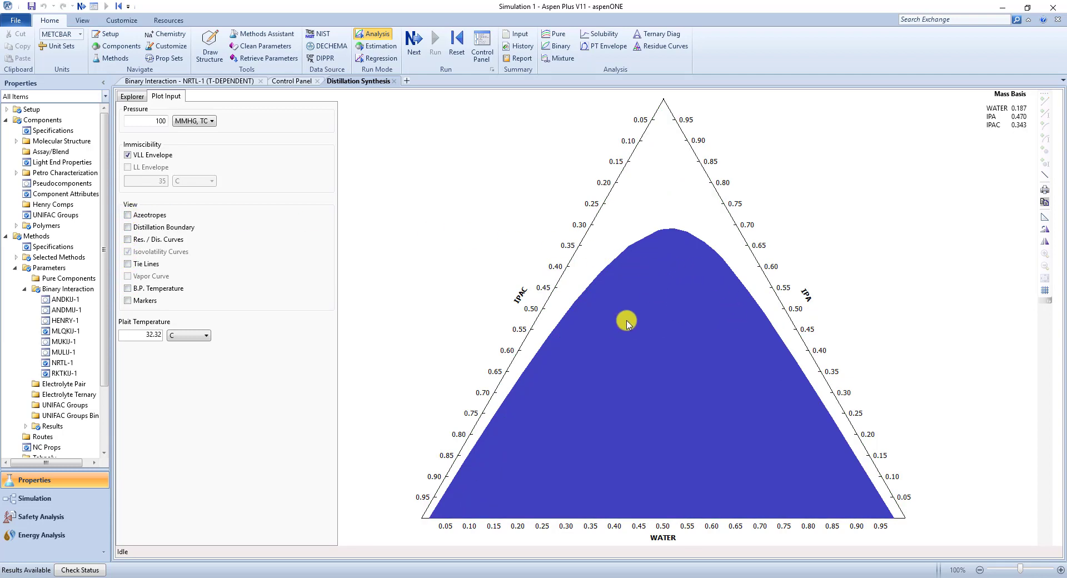
pyautogui.click(127, 156)
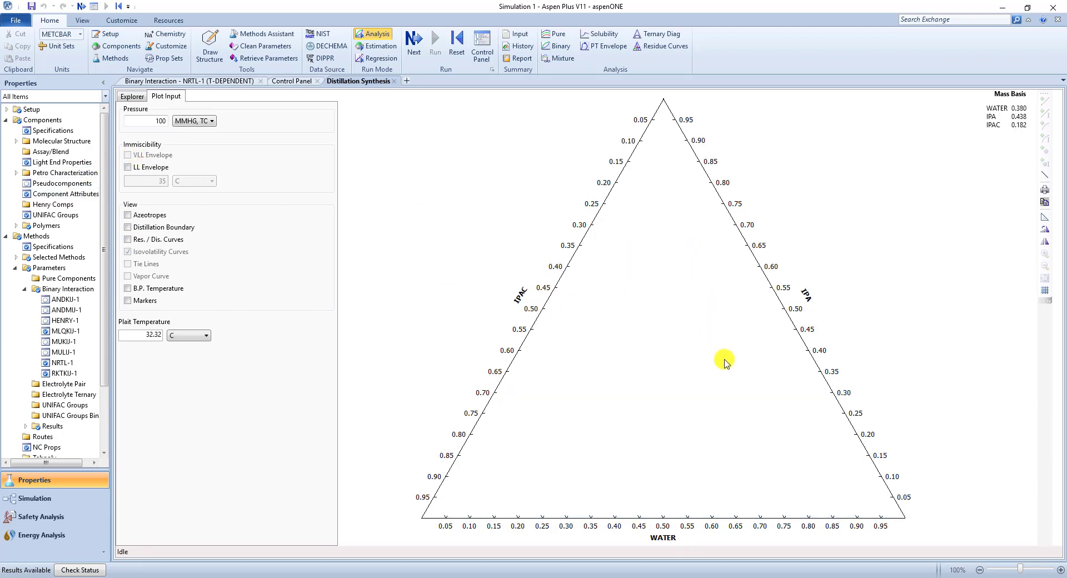
pyautogui.click(128, 215)
pyautogui.click(127, 227)
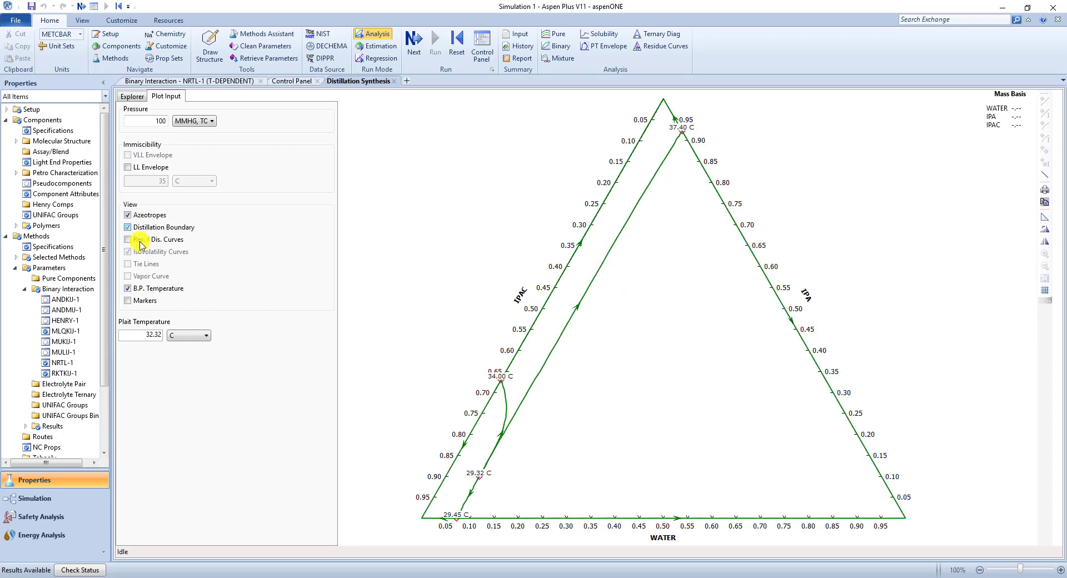
pyautogui.click(128, 239)
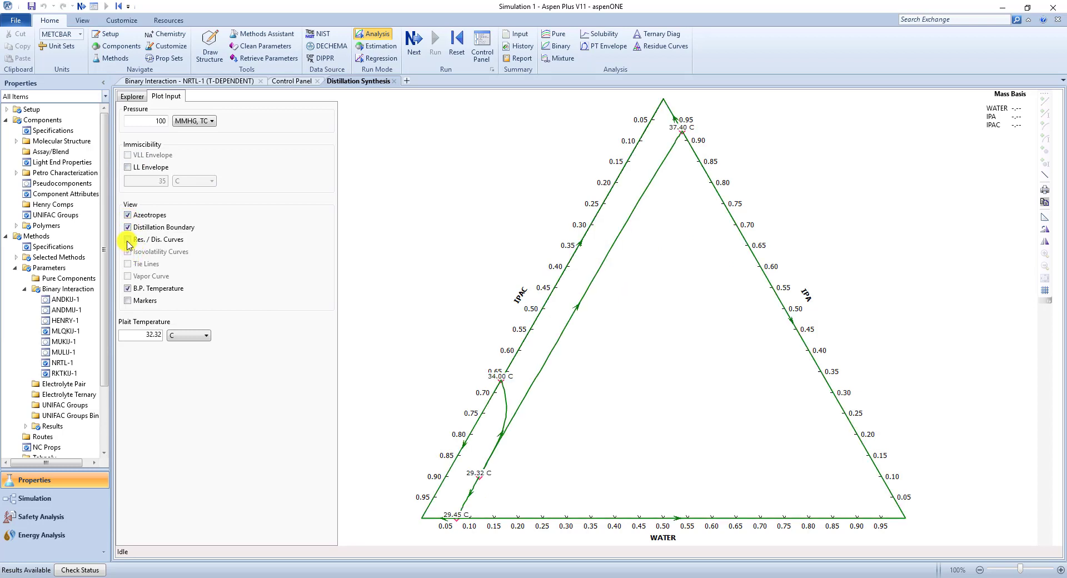
pyautogui.click(129, 302)
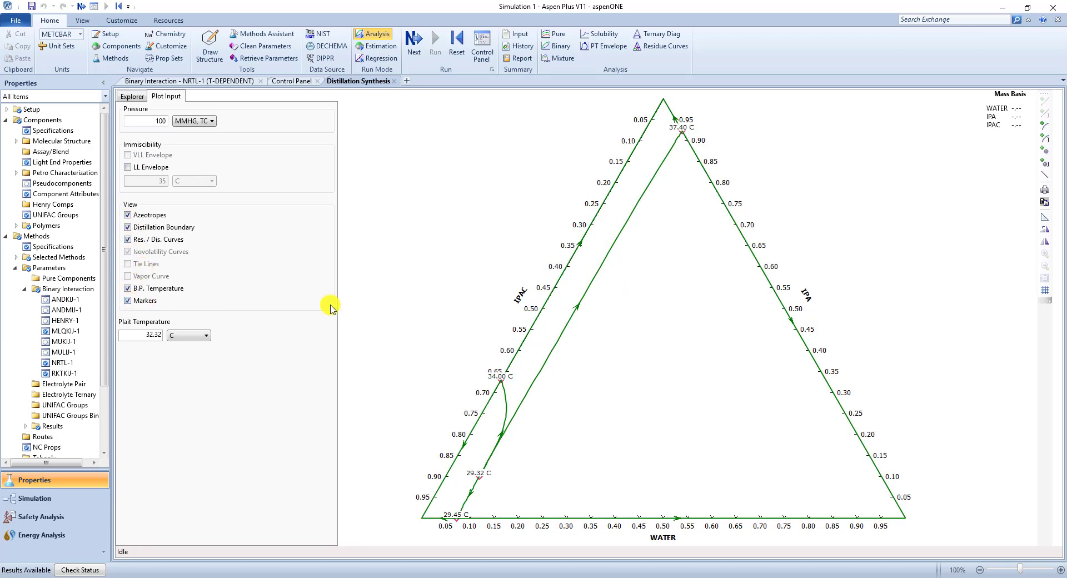
pyautogui.click(129, 168)
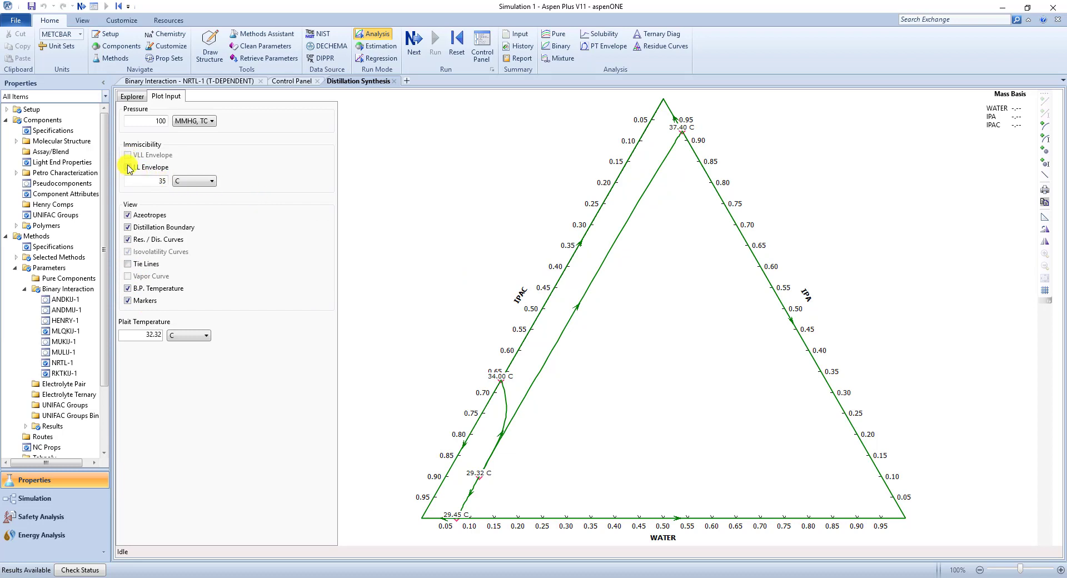
pyautogui.click(128, 168)
pyautogui.click(128, 288)
pyautogui.click(128, 240)
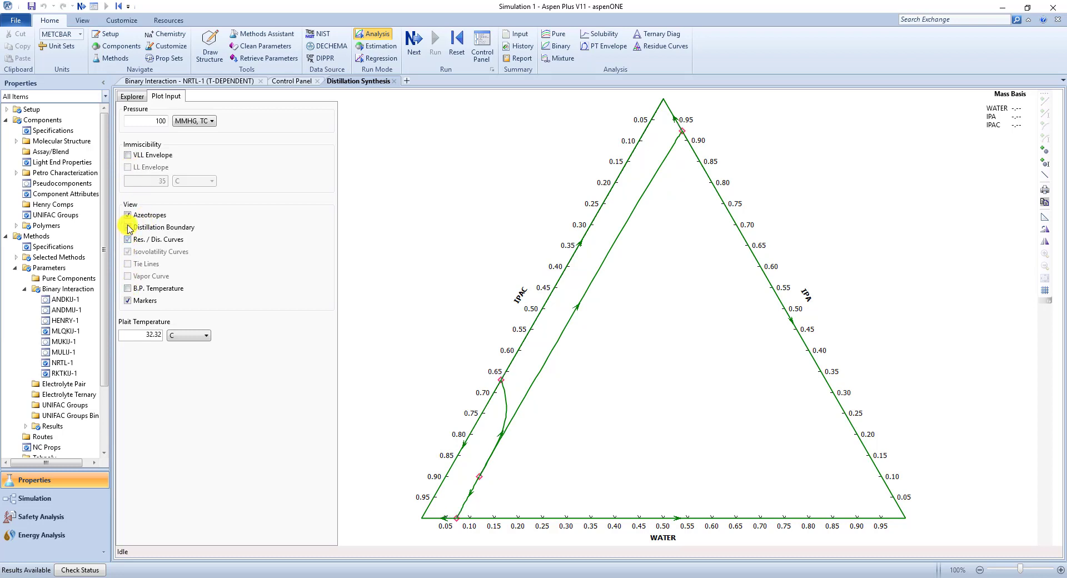
pyautogui.click(128, 215)
pyautogui.click(128, 228)
pyautogui.click(128, 239)
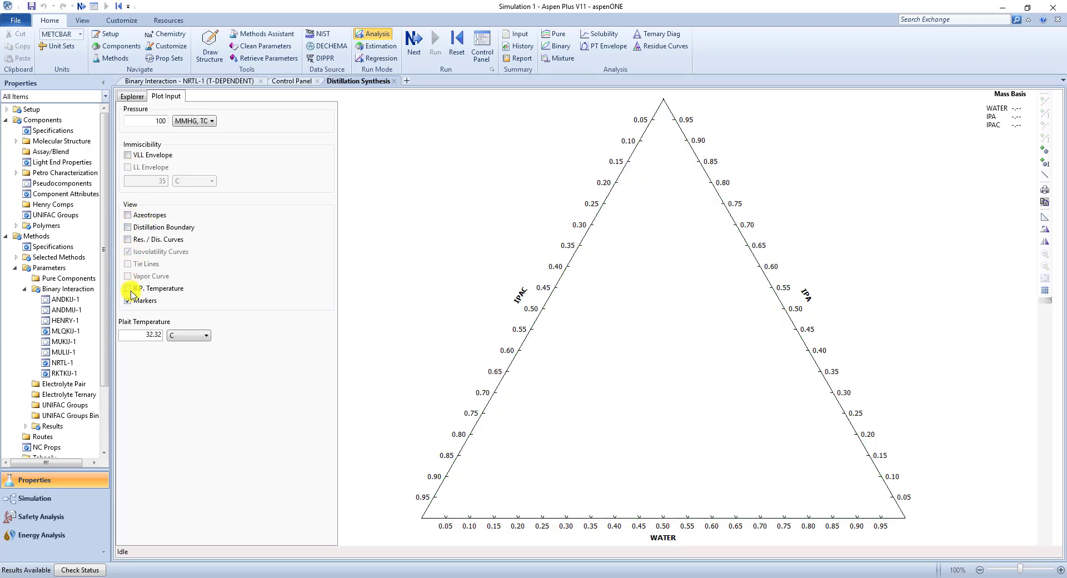
pyautogui.click(128, 155)
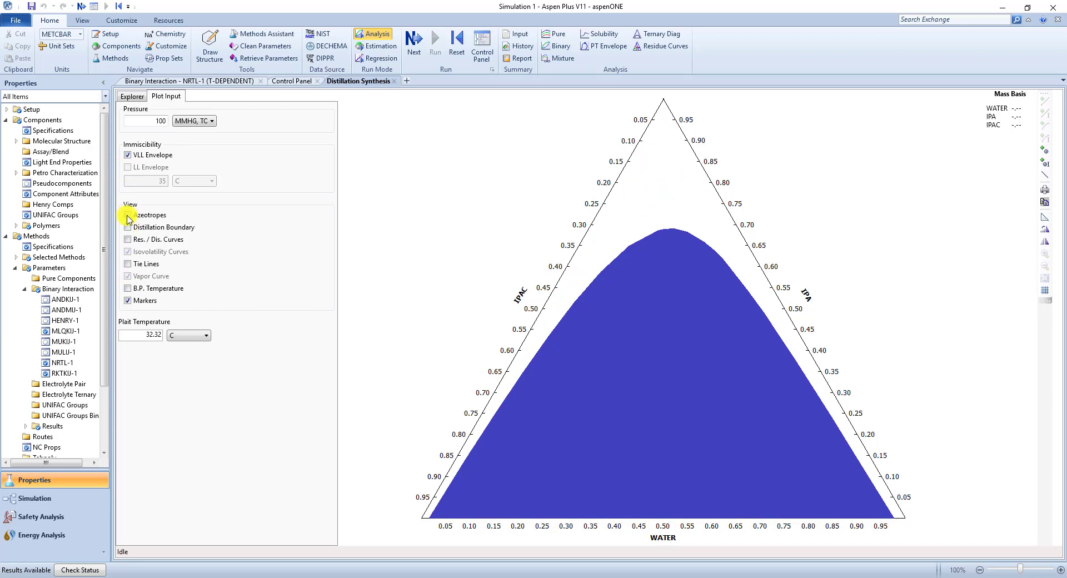
pyautogui.click(128, 216)
pyautogui.click(128, 227)
pyautogui.click(127, 240)
pyautogui.click(128, 264)
pyautogui.click(128, 288)
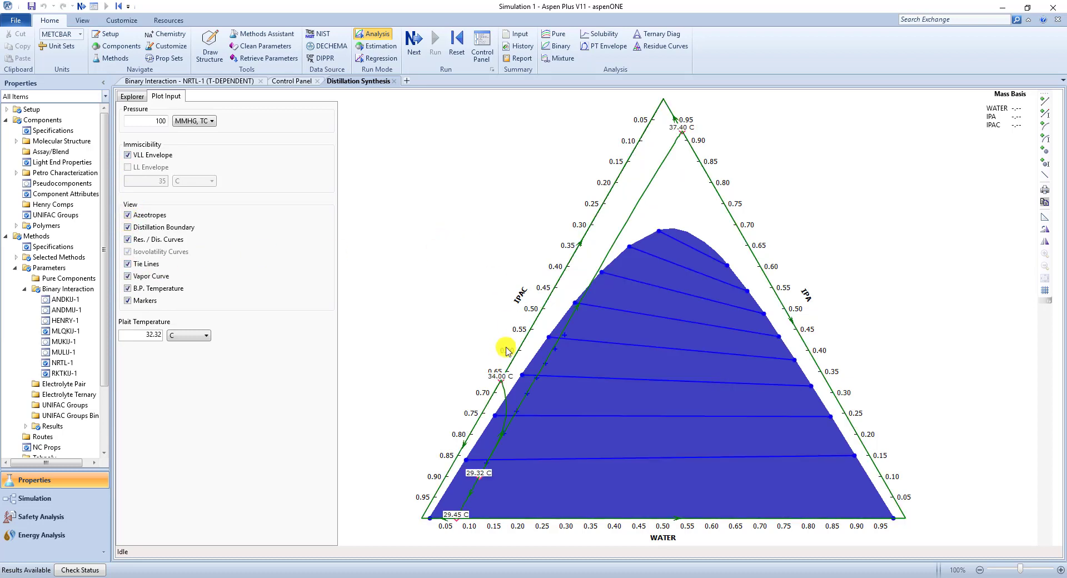
# Drag the 34.00, 29.32, 29.45 and 37.40 C labels off the curves, then toggle Azeotropes off and on.
pyautogui.click(497, 377)
pyautogui.moveTo(475, 344); pyautogui.dragTo(475, 338)
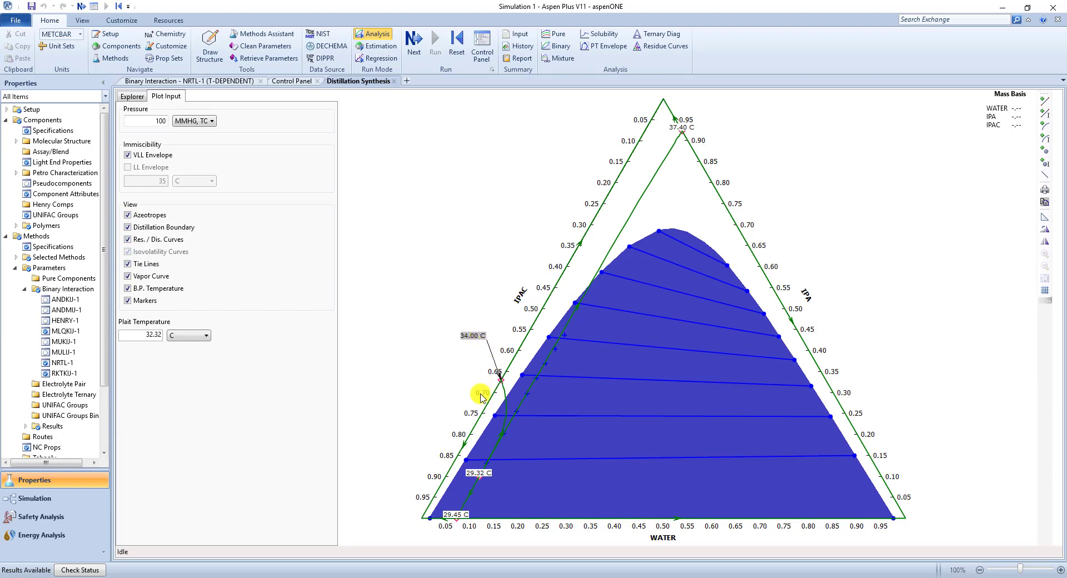
pyautogui.click(475, 473)
pyautogui.moveTo(476, 472); pyautogui.dragTo(417, 440)
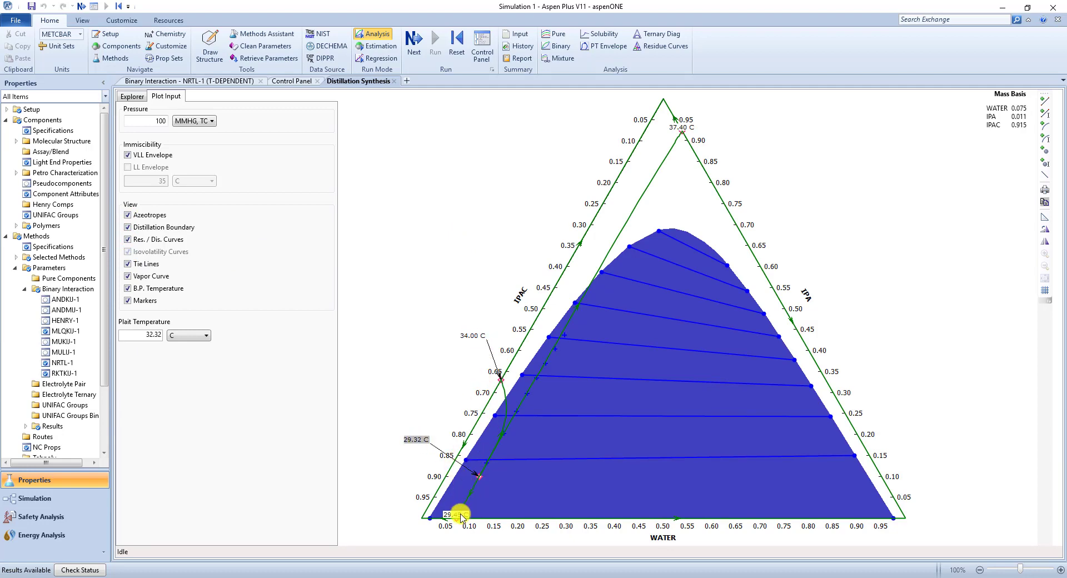
pyautogui.moveTo(453, 514); pyautogui.dragTo(412, 478)
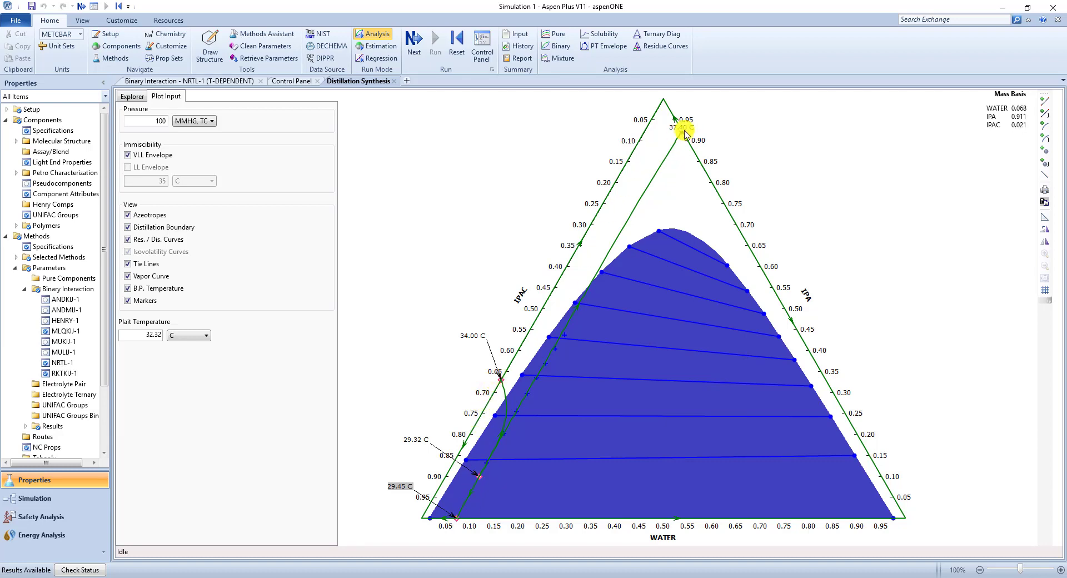
pyautogui.moveTo(688, 132); pyautogui.dragTo(751, 124)
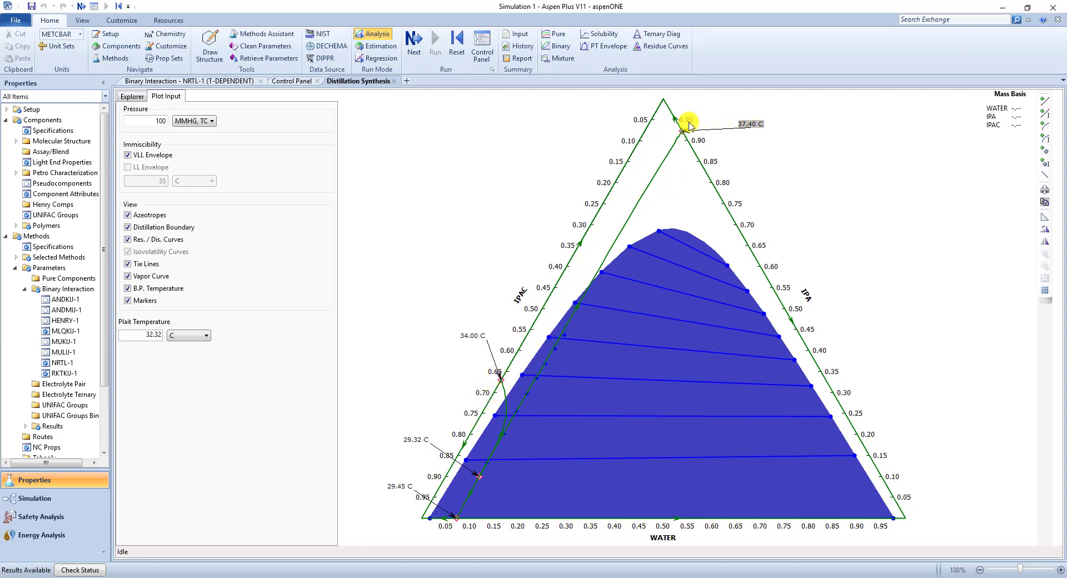
pyautogui.click(128, 216)
pyautogui.click(128, 216)
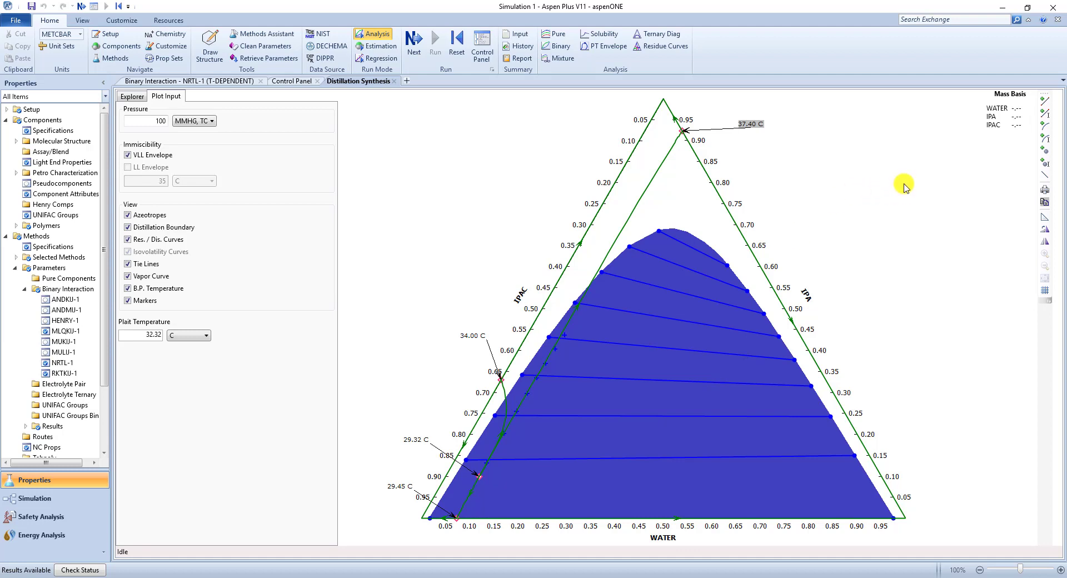
# Switch to the paper in Acrobat and scroll up from Figure 2 to Table 1 on page 2.
pyautogui.hotkey('alt', 'Tab')
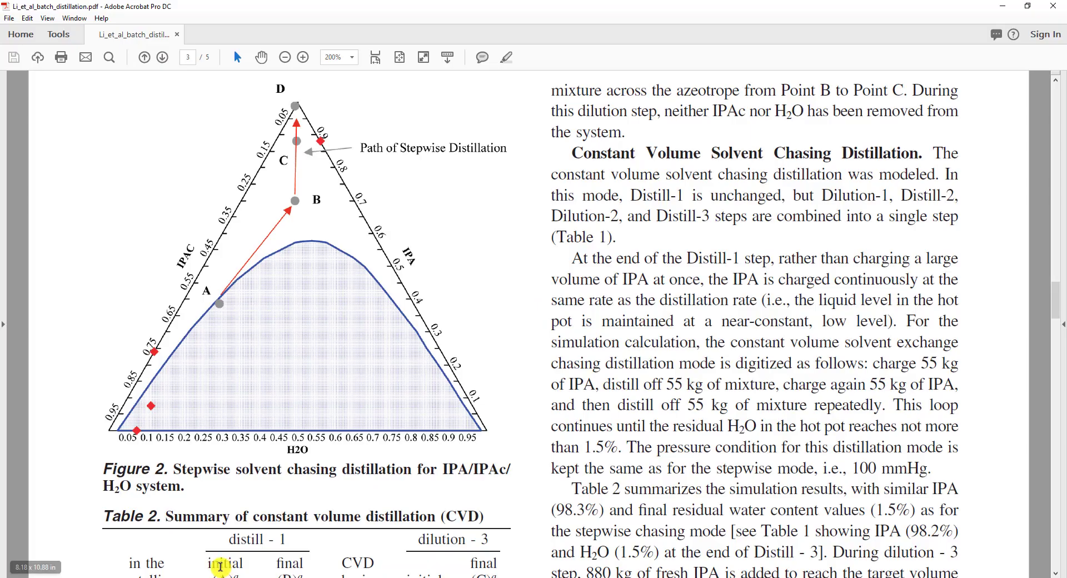
pyautogui.scroll(15, 401, 254)
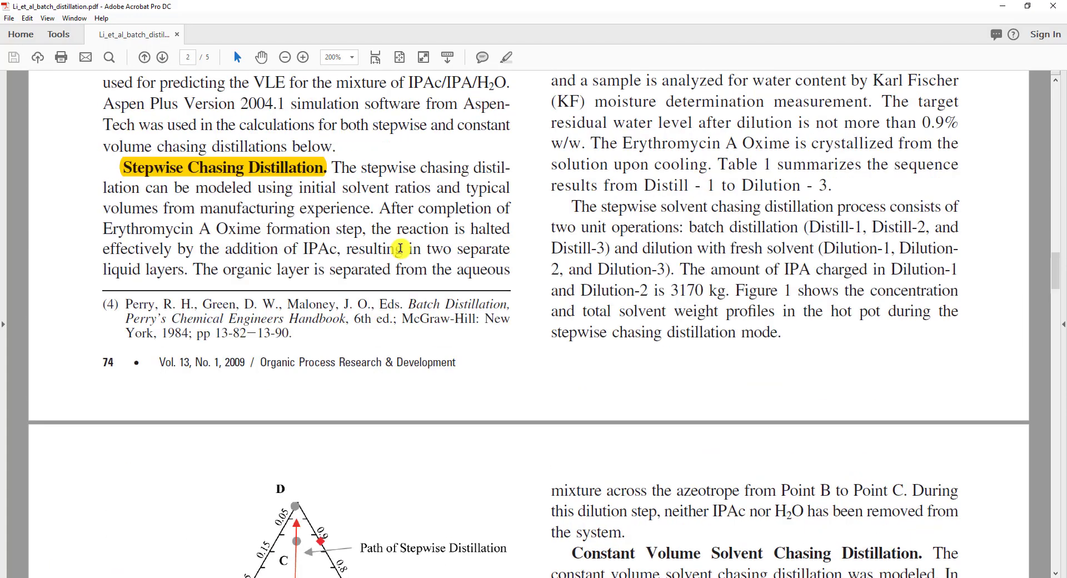
pyautogui.scroll(5, 400, 247)
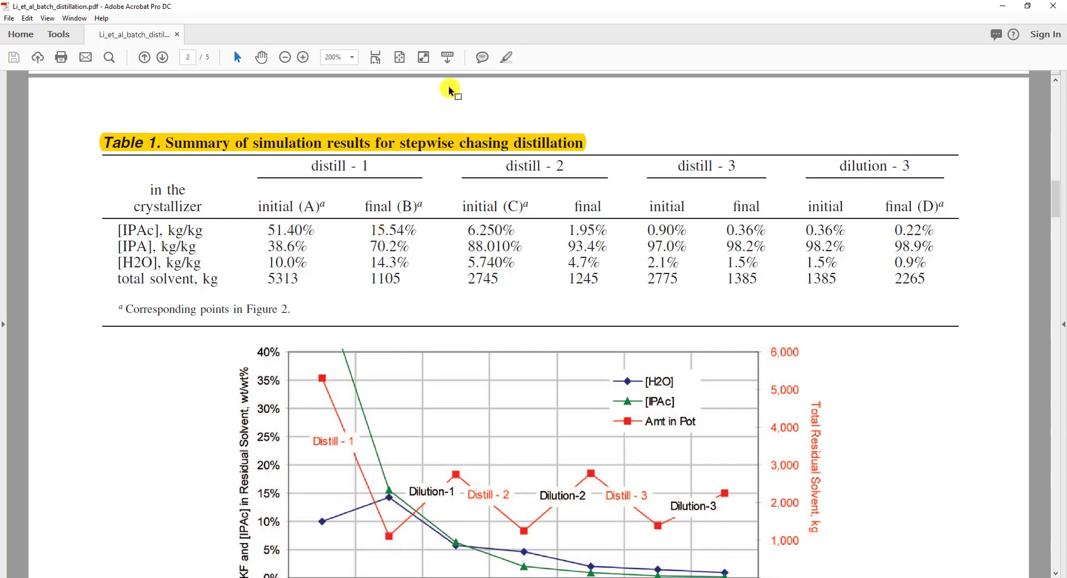
# Restore both windows and arrange Acrobat on the left beside Aspen Plus on the right.
pyautogui.doubleClick(448, 7)
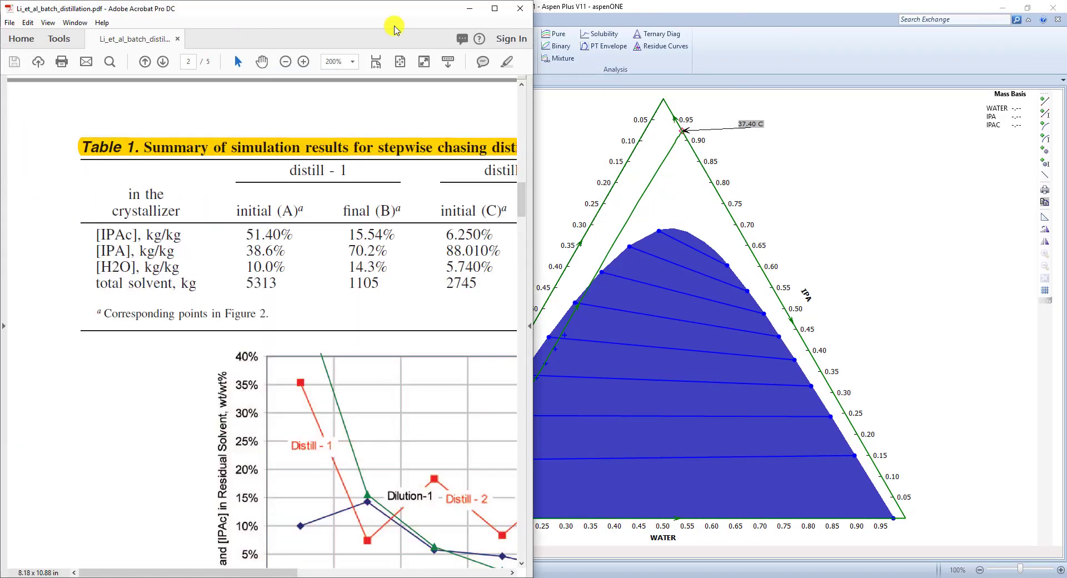
pyautogui.doubleClick(636, 8)
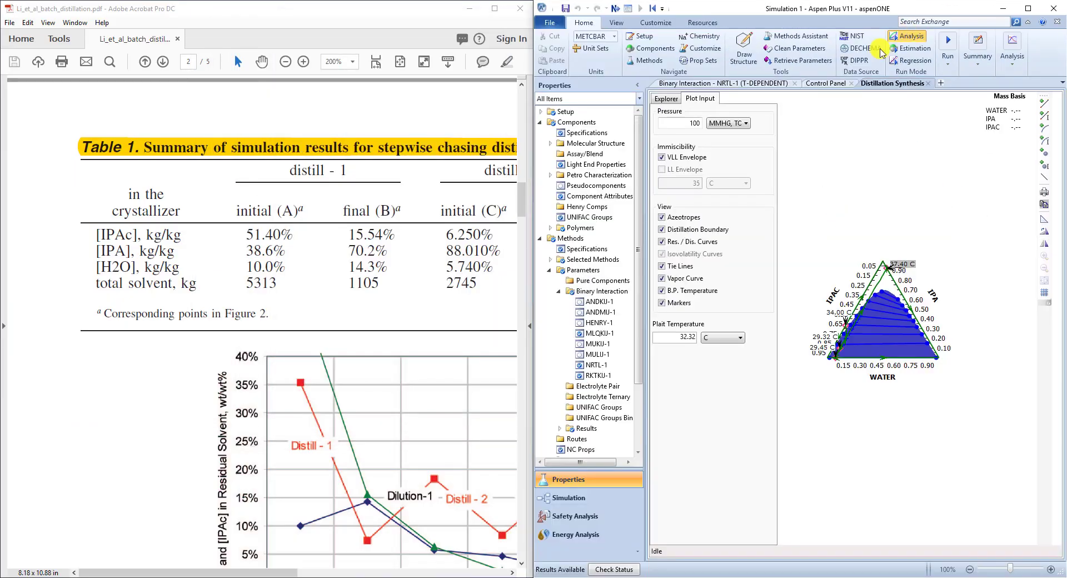
pyautogui.moveTo(534, 217); pyautogui.dragTo(302, 257)
pyautogui.click(75, 517)
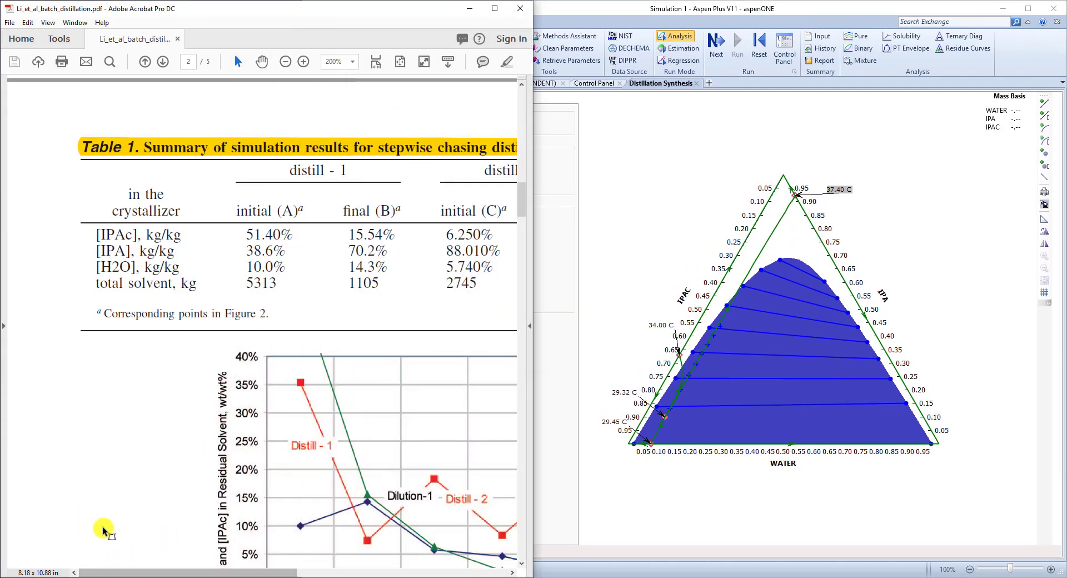
pyautogui.moveTo(533, 211); pyautogui.dragTo(295, 244)
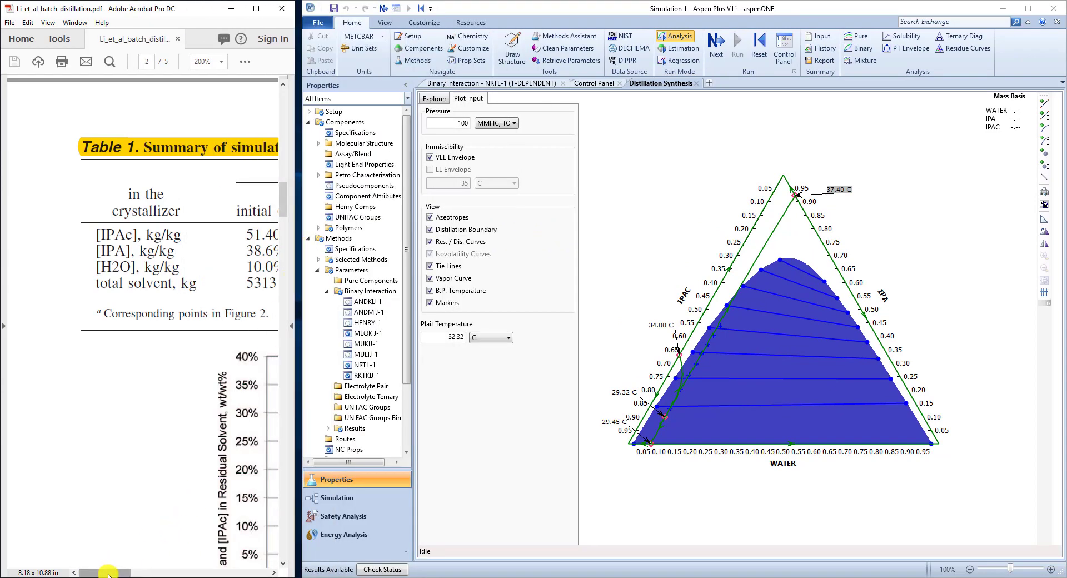
pyautogui.moveTo(110, 571); pyautogui.dragTo(128, 572)
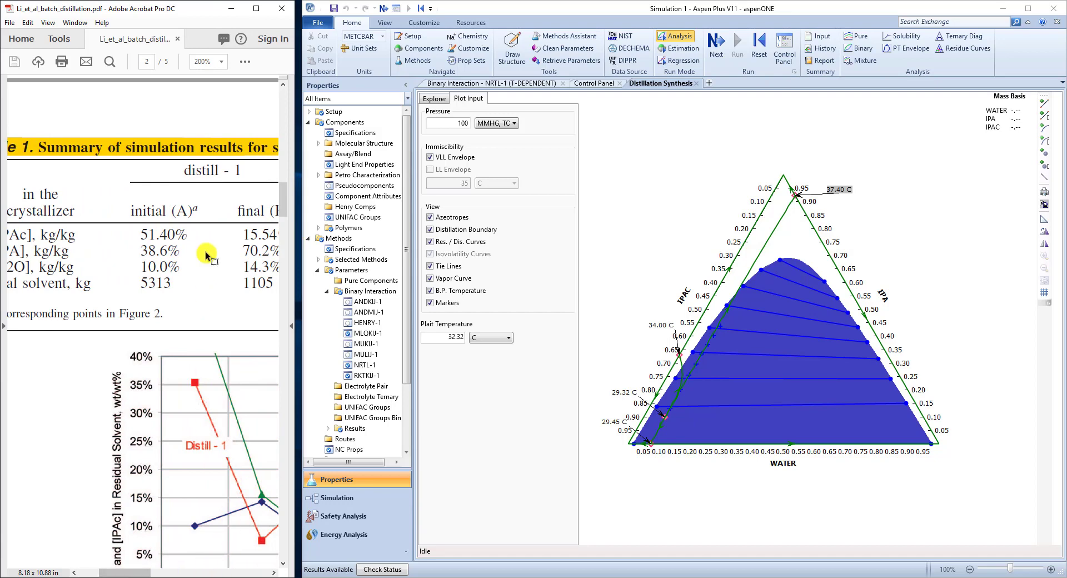
# Set Acrobat's zoom level to 150% so Table 1 stays readable.
pyautogui.click(221, 61)
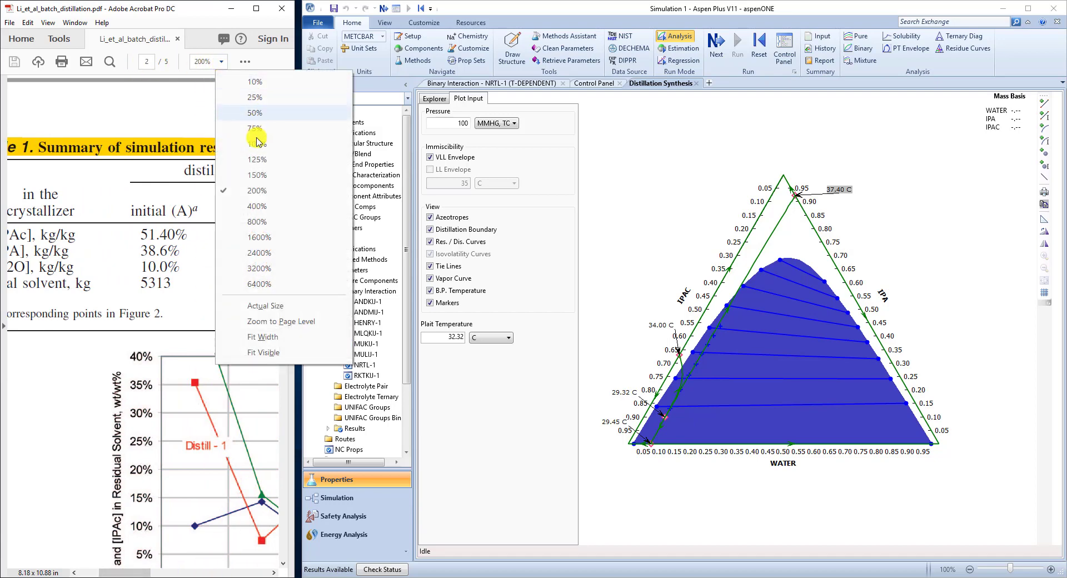
pyautogui.click(254, 175)
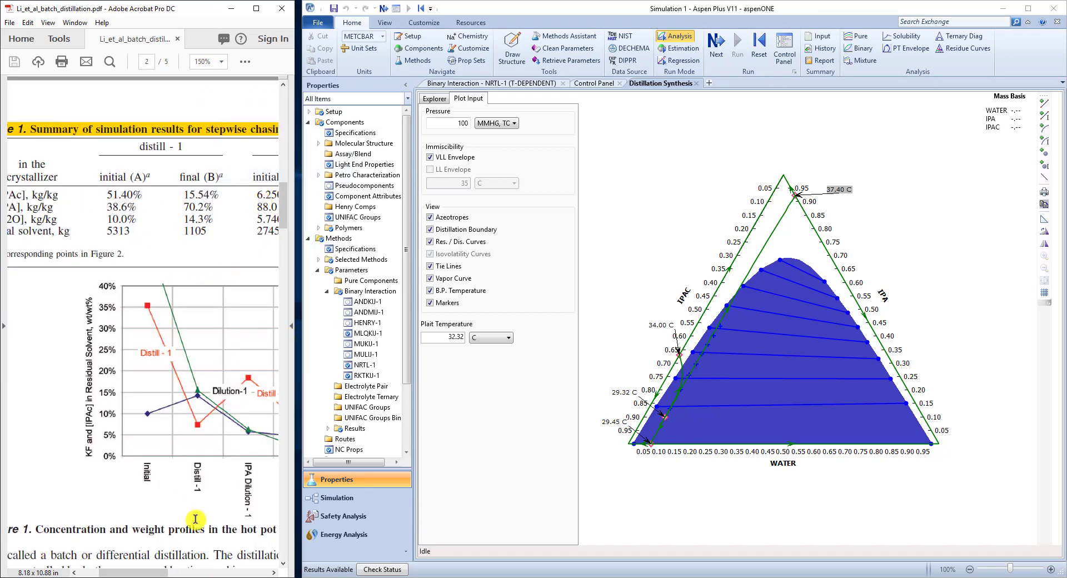
pyautogui.moveTo(154, 575); pyautogui.dragTo(143, 574)
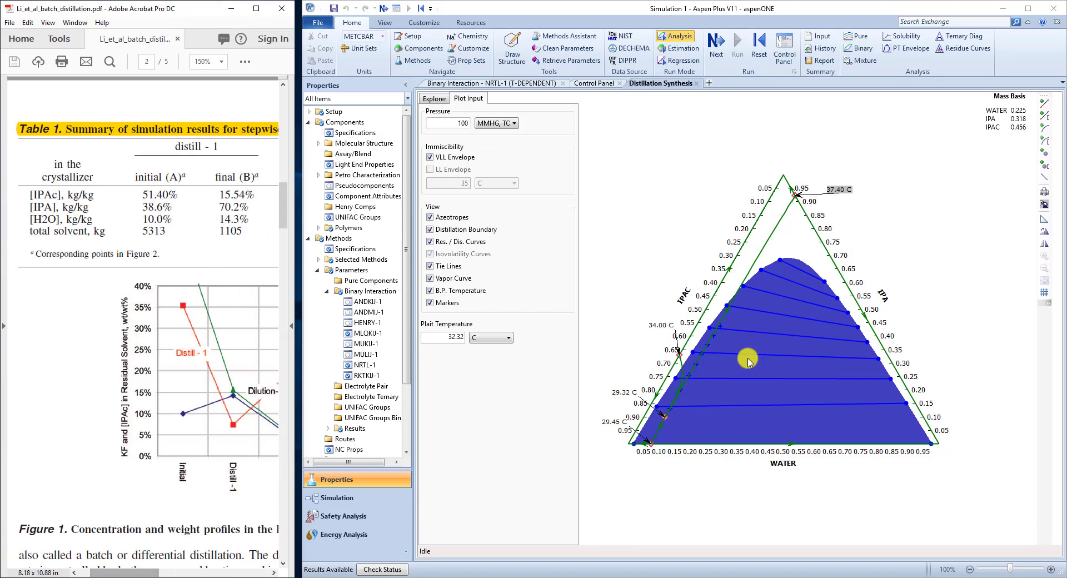
# Add marker A by value on a Mass Fraction basis: WATER 0.1, IPA 0.386, IPAC 0.514.
pyautogui.click(1045, 167)
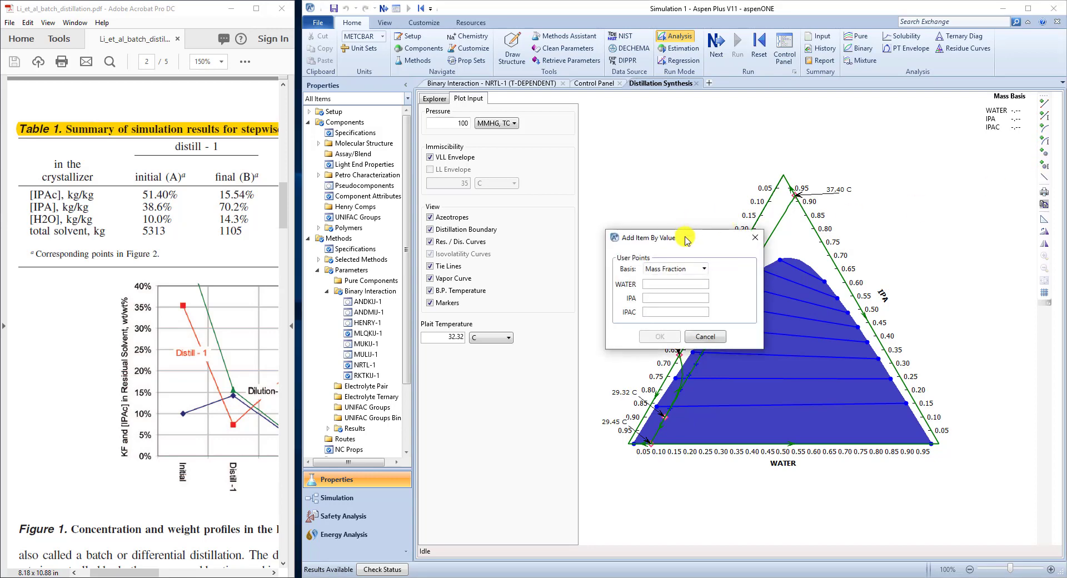
pyautogui.moveTo(685, 238); pyautogui.dragTo(677, 153)
pyautogui.click(695, 185)
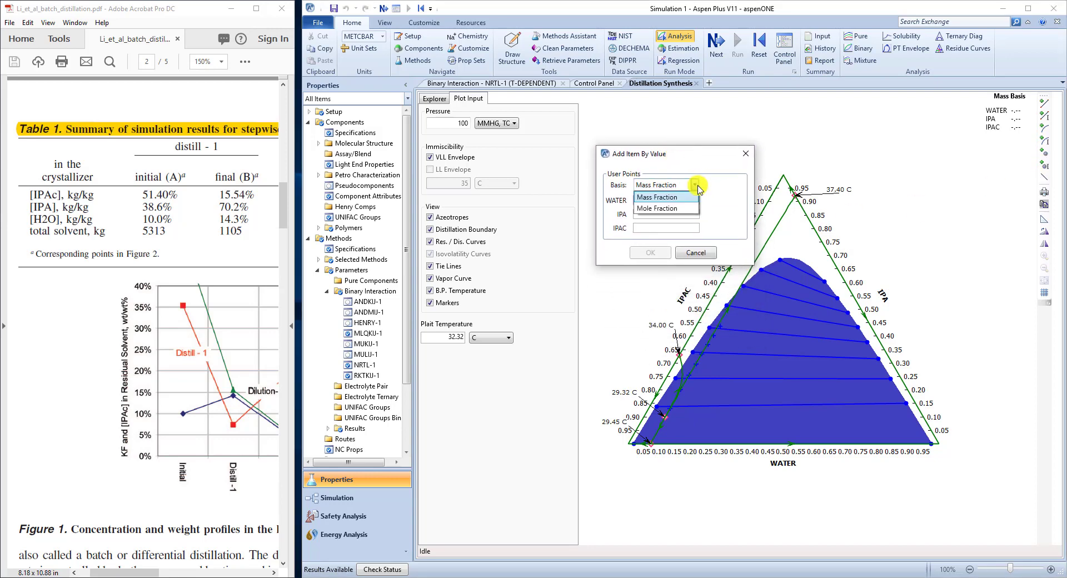
pyautogui.click(702, 197)
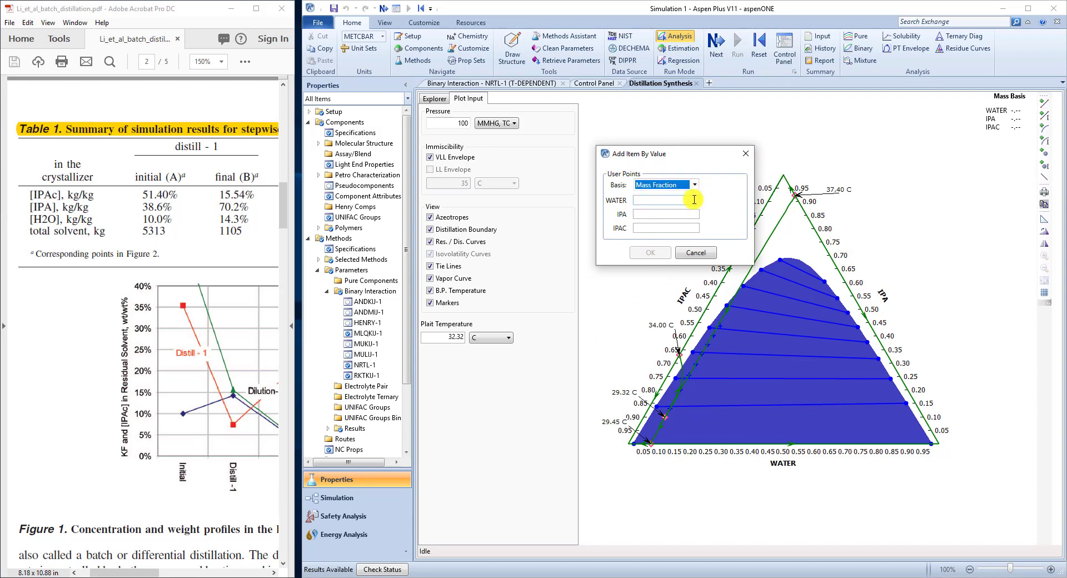
pyautogui.click(695, 199)
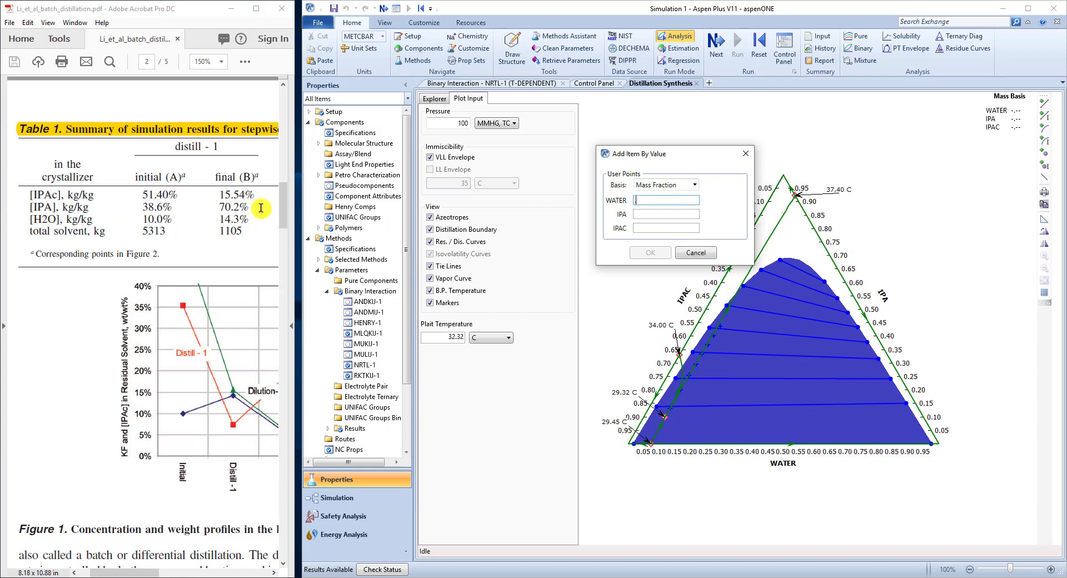
pyautogui.write('.1')
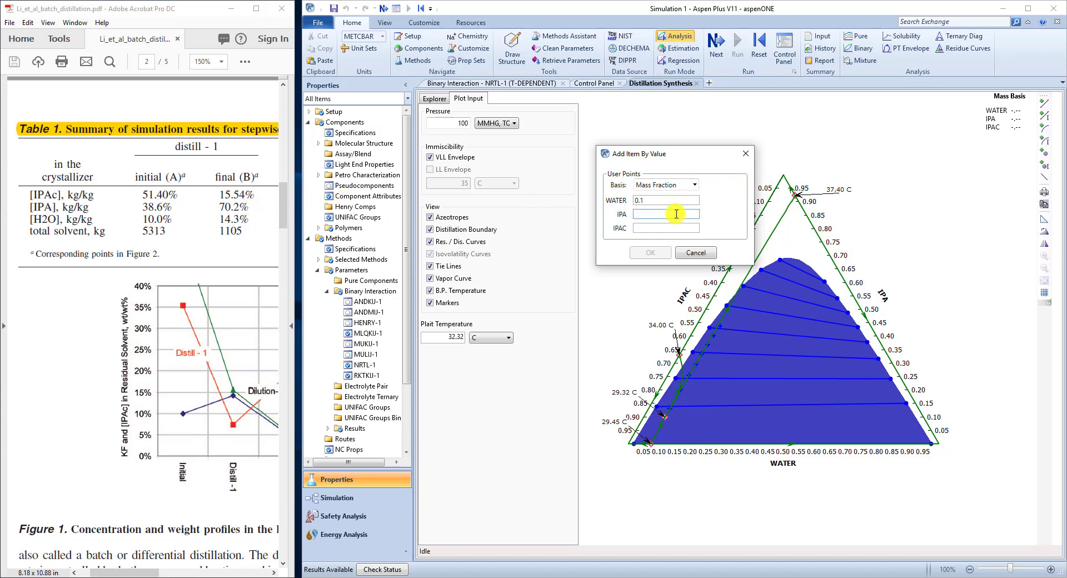
pyautogui.click(676, 214)
pyautogui.write('.386')
pyautogui.click(677, 227)
pyautogui.write('0.514')
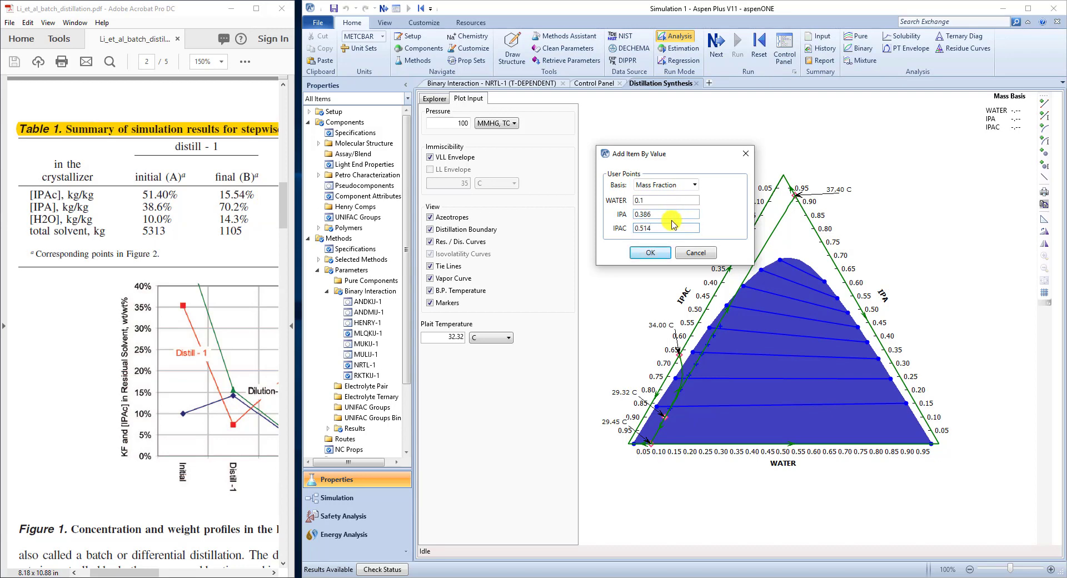
pyautogui.click(651, 253)
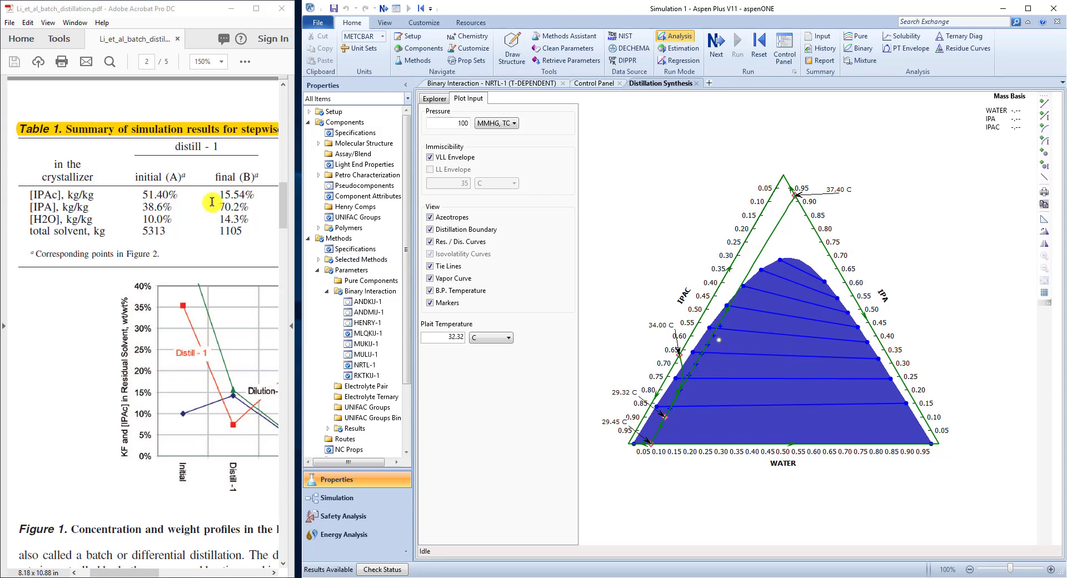
# Add marker B by value with WATER 0.143, IPA 0.702 and IPAC 0.155 mass fractions.
pyautogui.click(1044, 170)
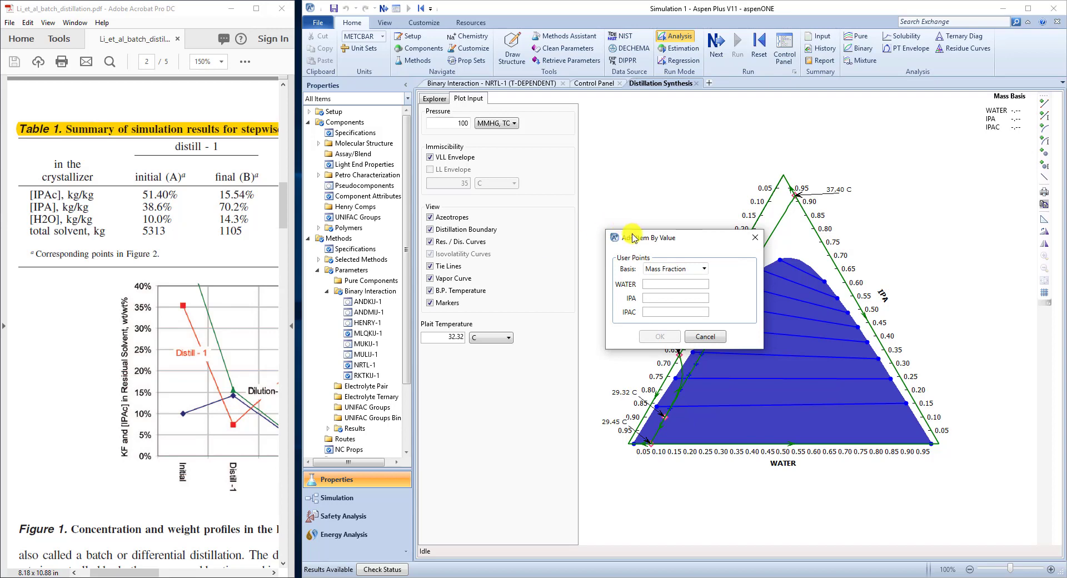
pyautogui.moveTo(622, 232); pyautogui.dragTo(611, 134)
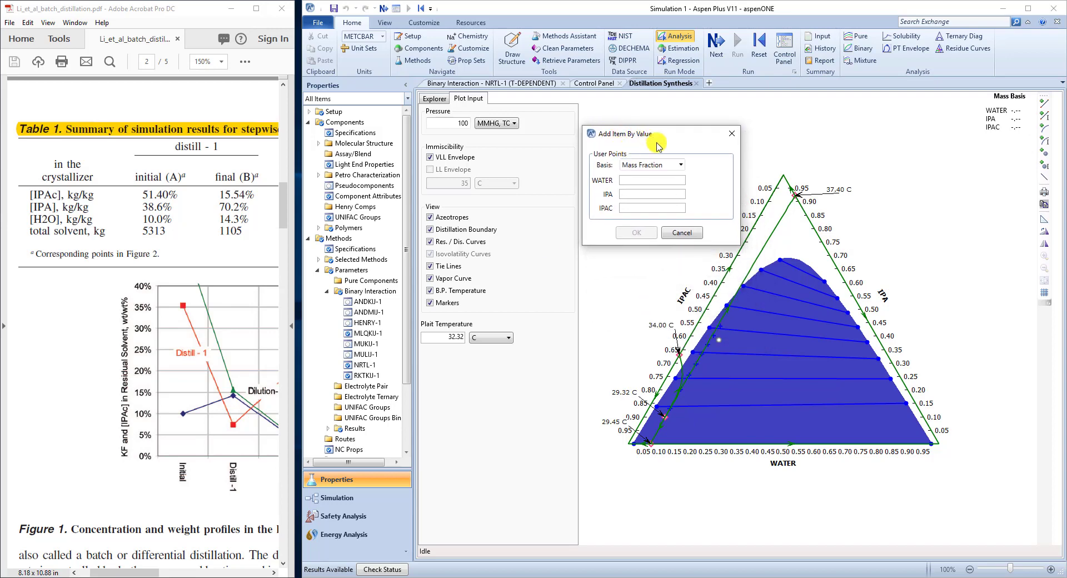
pyautogui.click(639, 179)
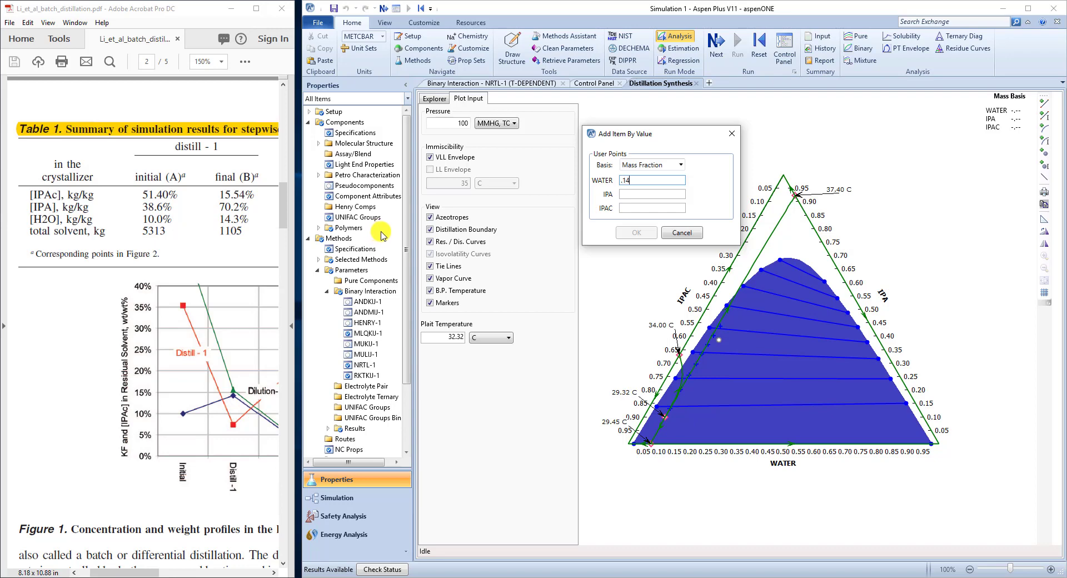
pyautogui.write('.143')
pyautogui.click(653, 192)
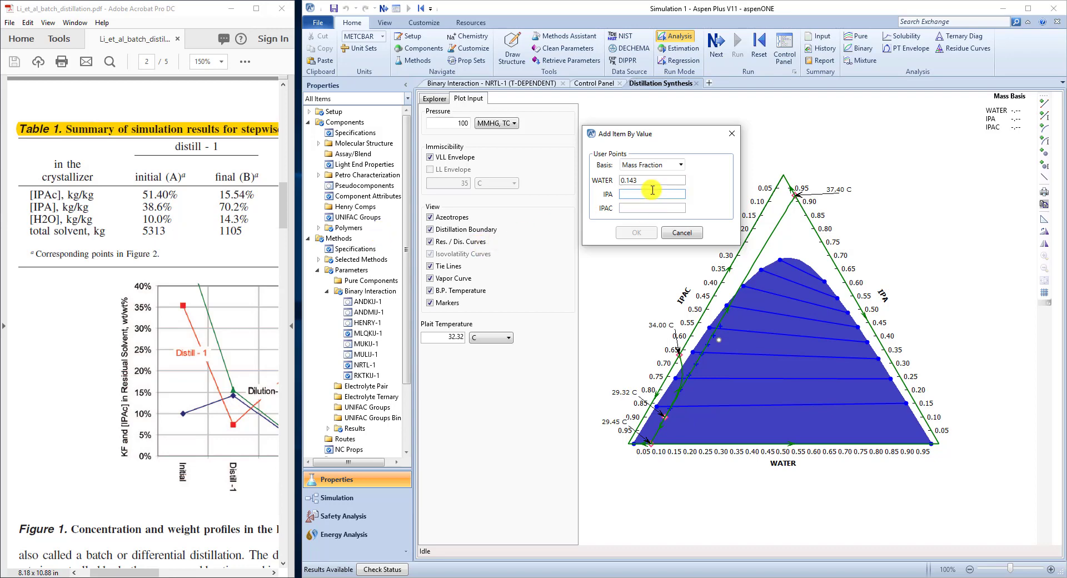
pyautogui.write('.702')
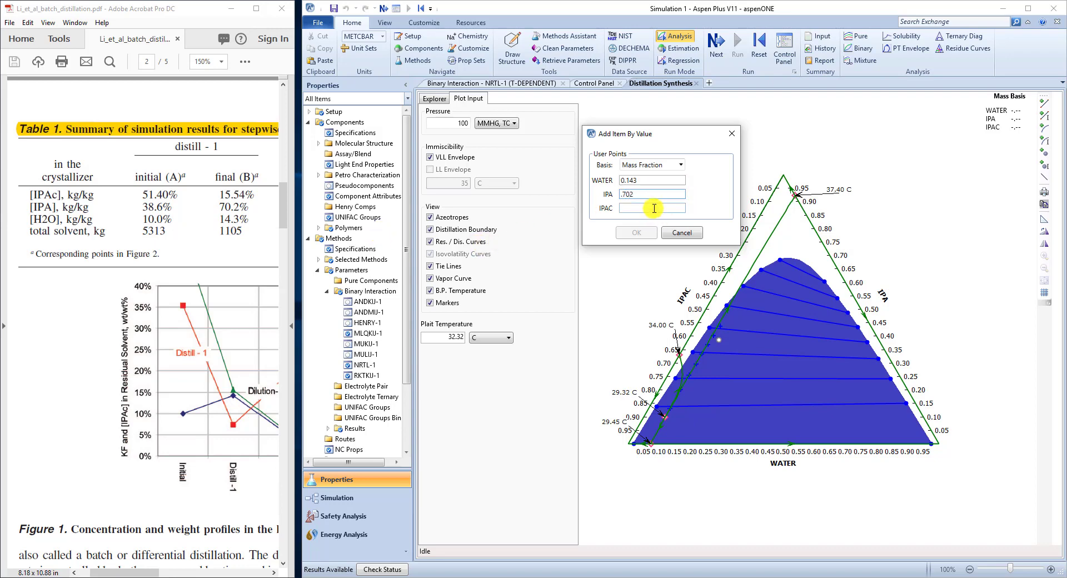
pyautogui.click(651, 208)
pyautogui.write('0.155')
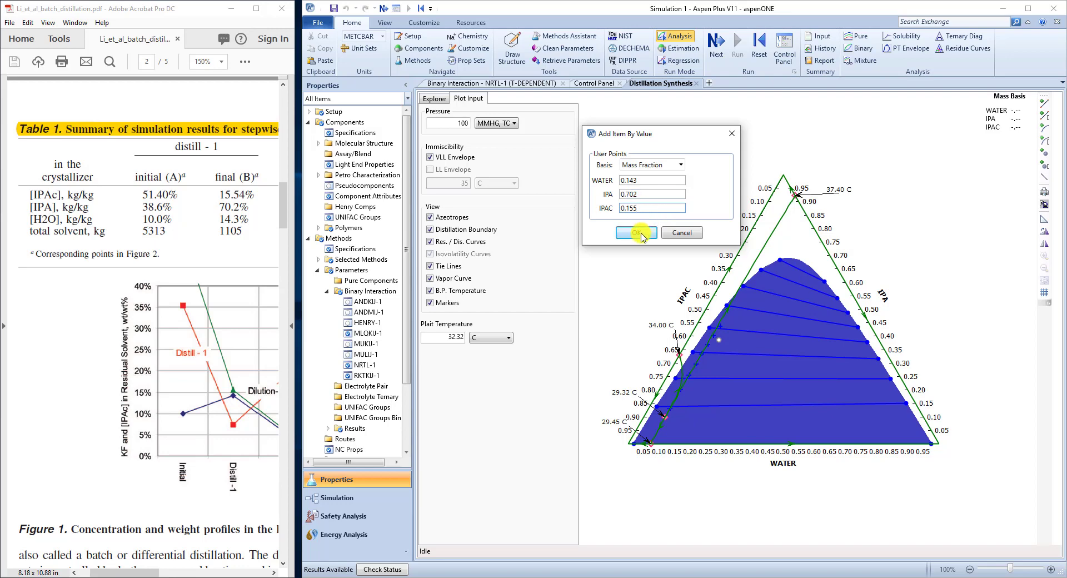
pyautogui.click(642, 236)
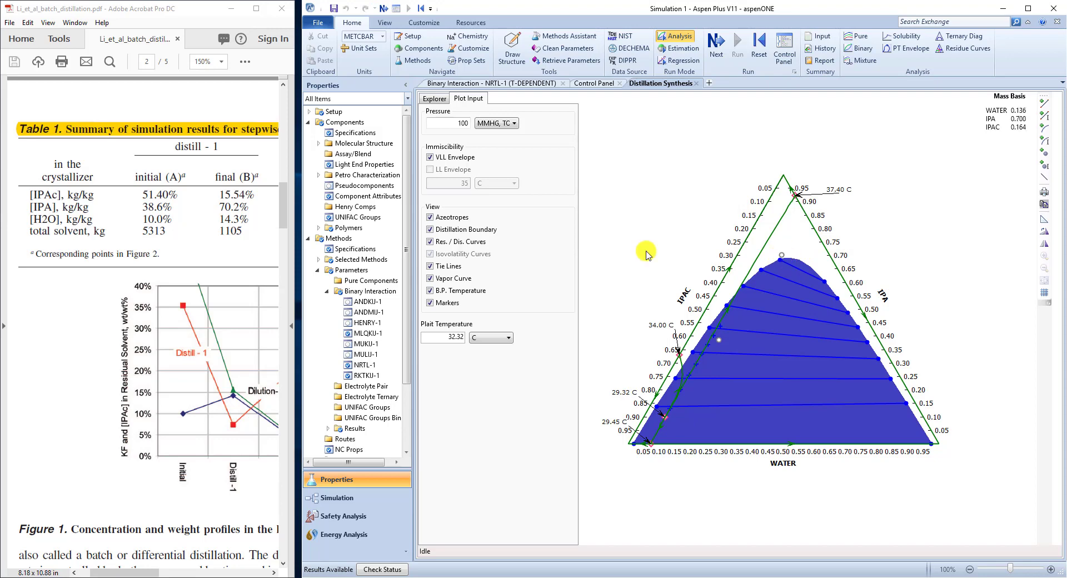
# Check the paper's Figure 2, then turn on grid lines on the 100 mmHg ternary map.
pyautogui.scroll(-15, 161, 229)
pyautogui.scroll(-5, 162, 229)
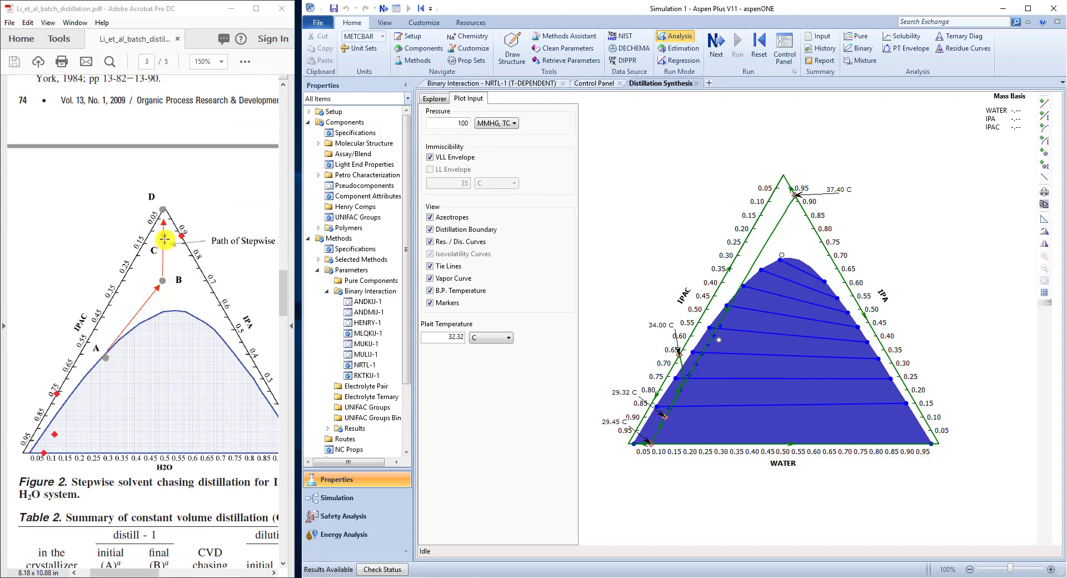
pyautogui.scroll(10, 166, 215)
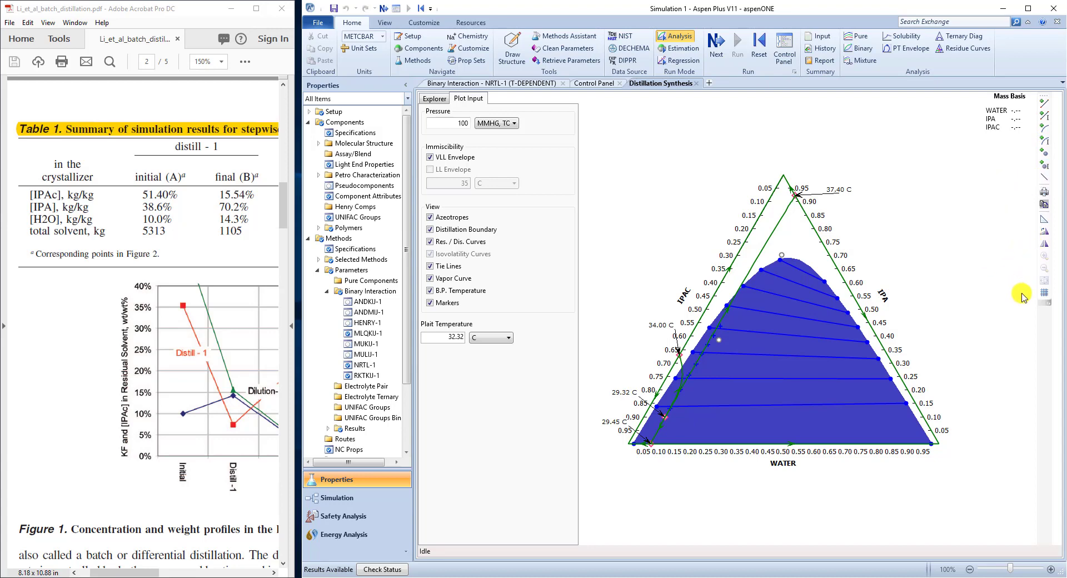
pyautogui.click(1045, 295)
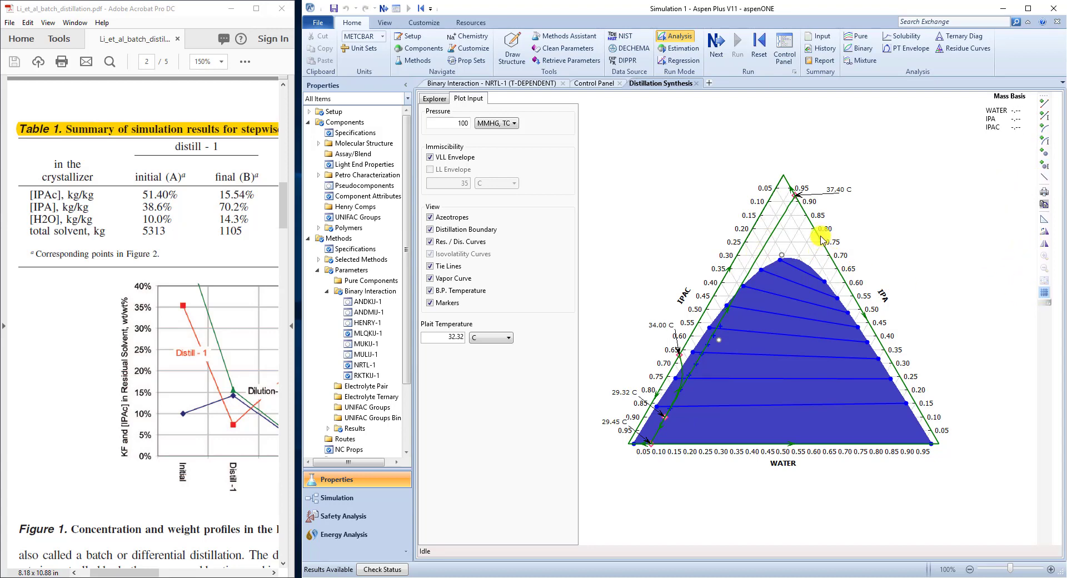